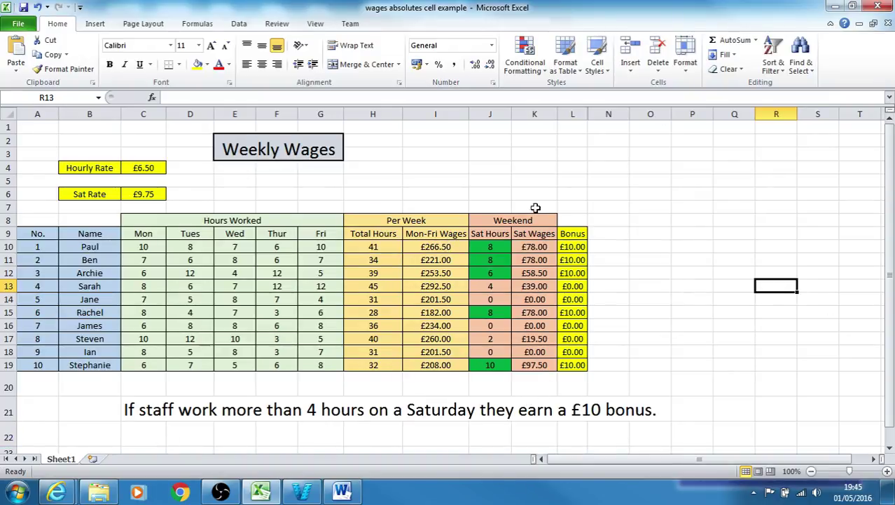
Review the bonus rule in row 21, the Mon-Fri Wages column and the Saturday and Bonus columns J to L.
click(5, 411)
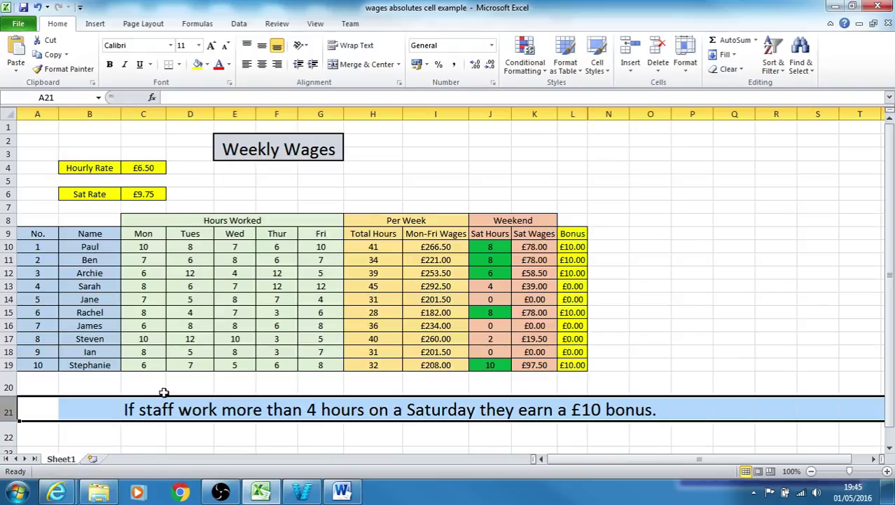
click(729, 261)
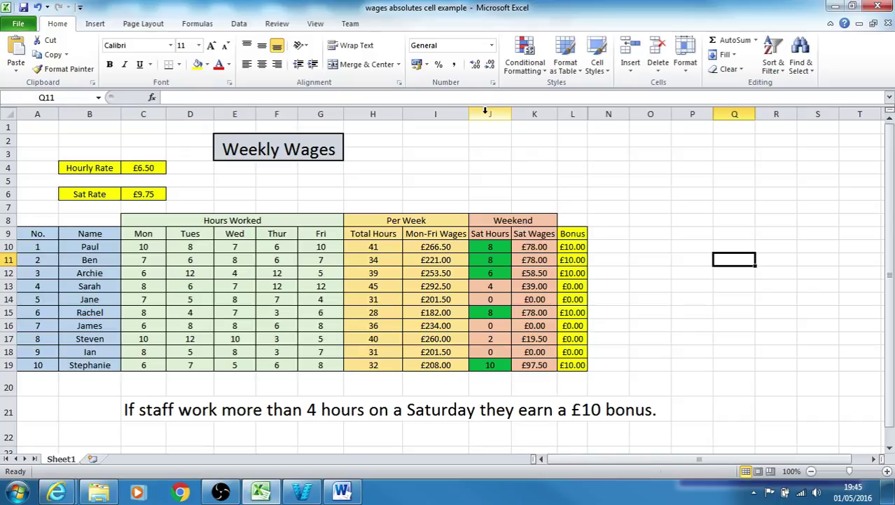
drag(486, 112, 573, 113)
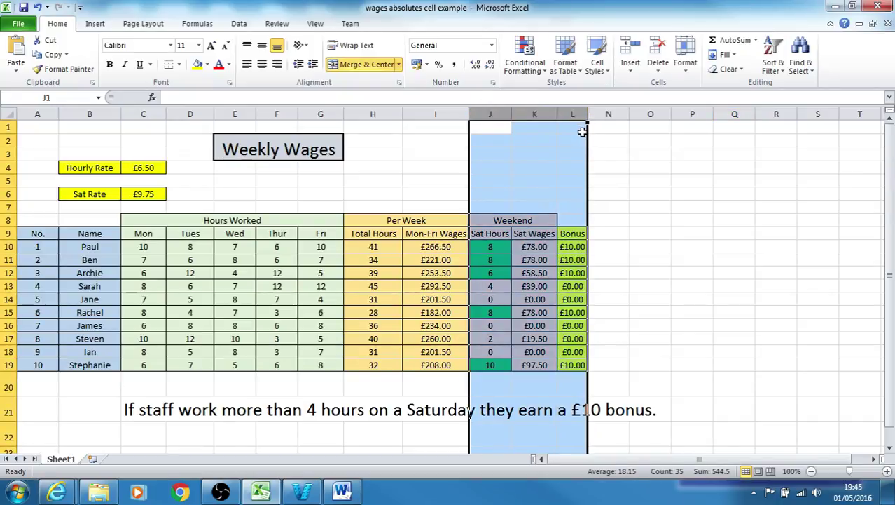
click(434, 112)
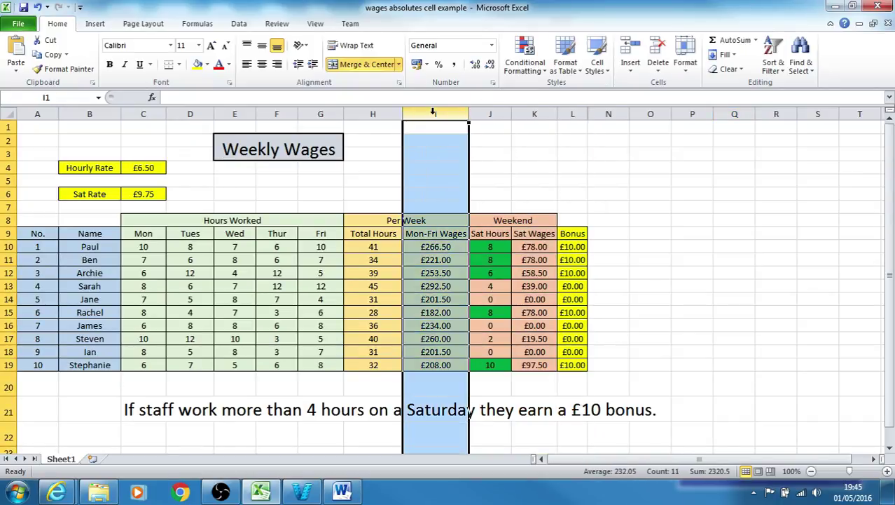
drag(434, 246, 445, 365)
click(690, 233)
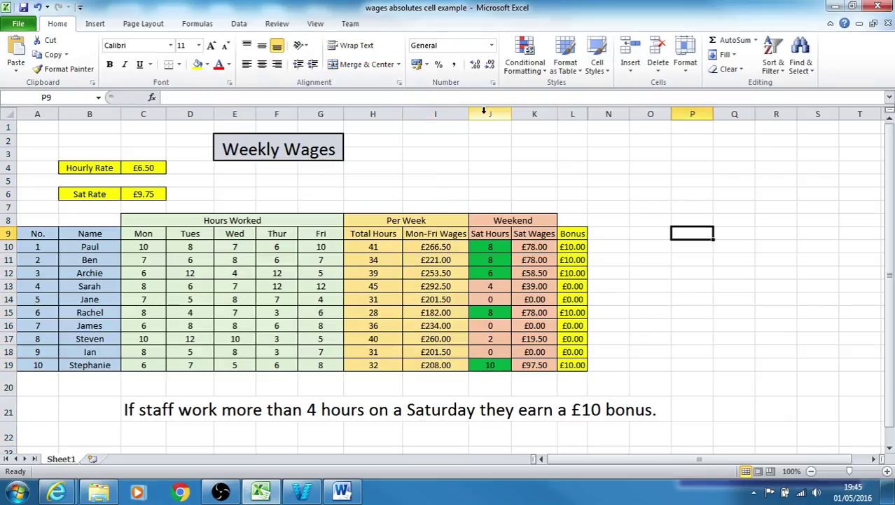
drag(484, 112, 574, 112)
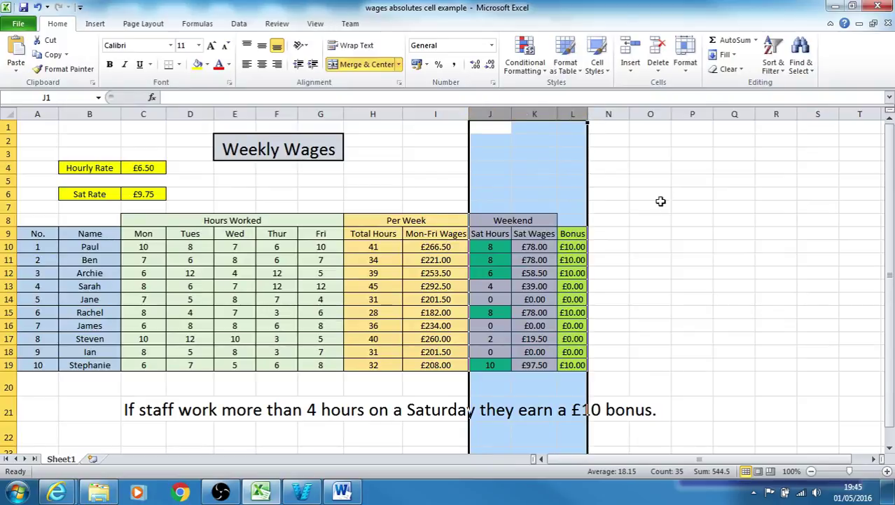
click(690, 180)
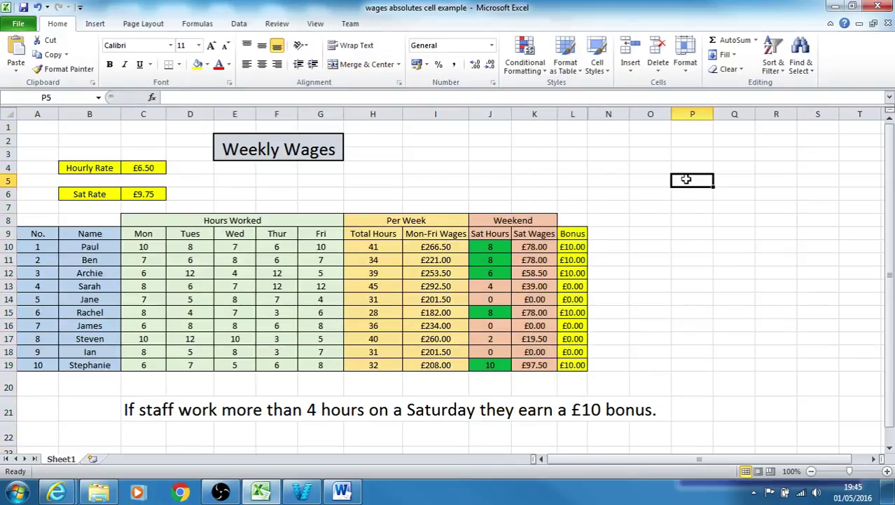
Examine which Sat Hours entries in column J exceed the 4-hour bonus threshold, picking out the green-shaded cells.
click(492, 247)
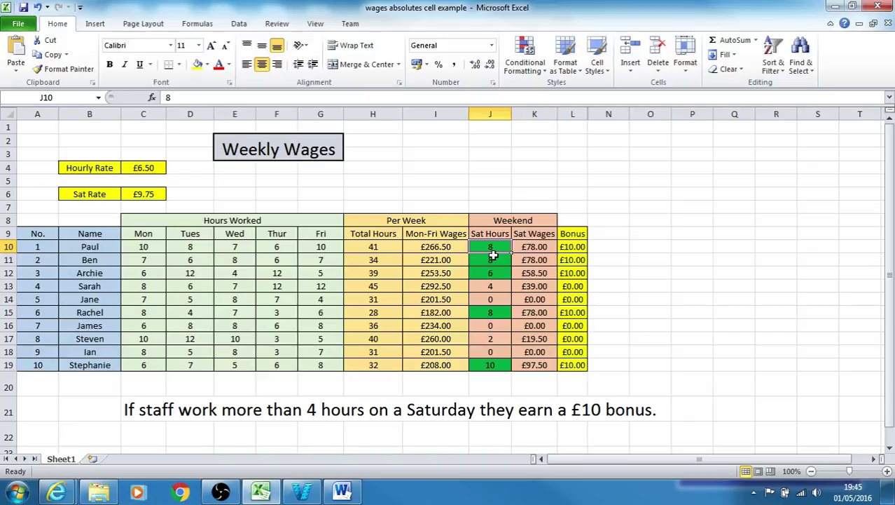
ctrl+click(497, 259)
ctrl+click(498, 272)
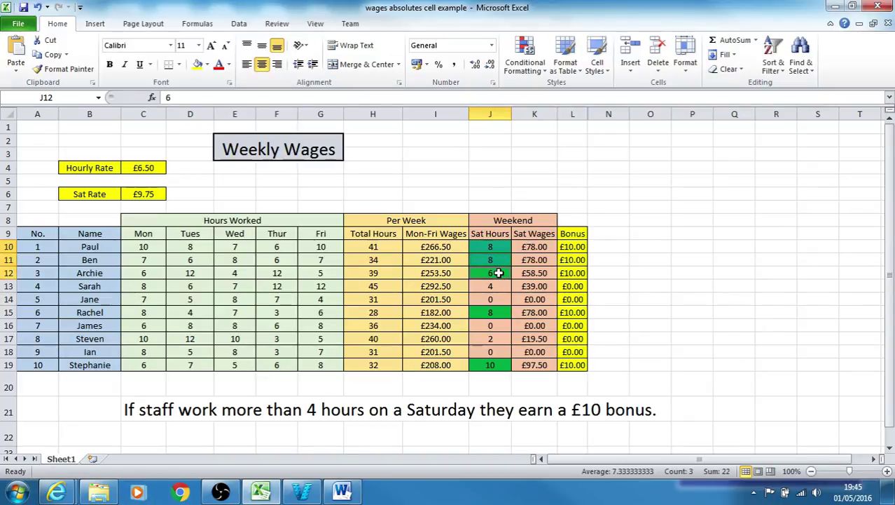
ctrl+click(501, 313)
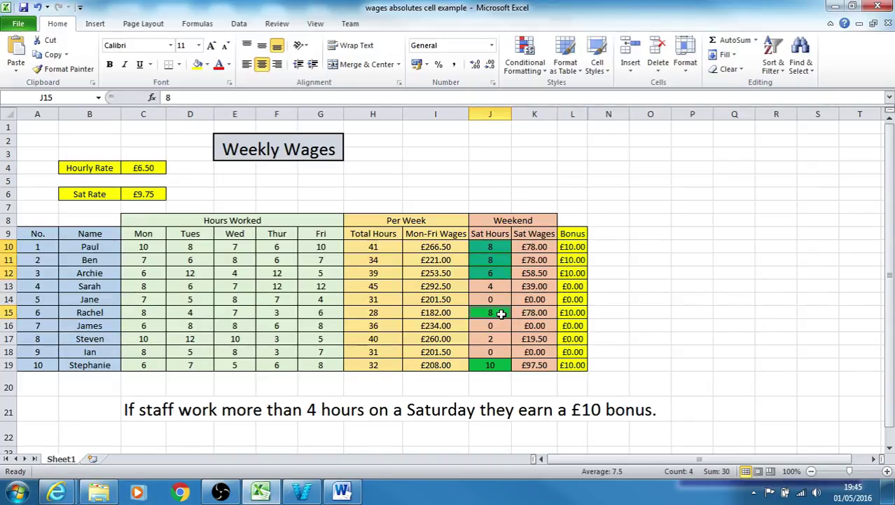
ctrl+click(504, 365)
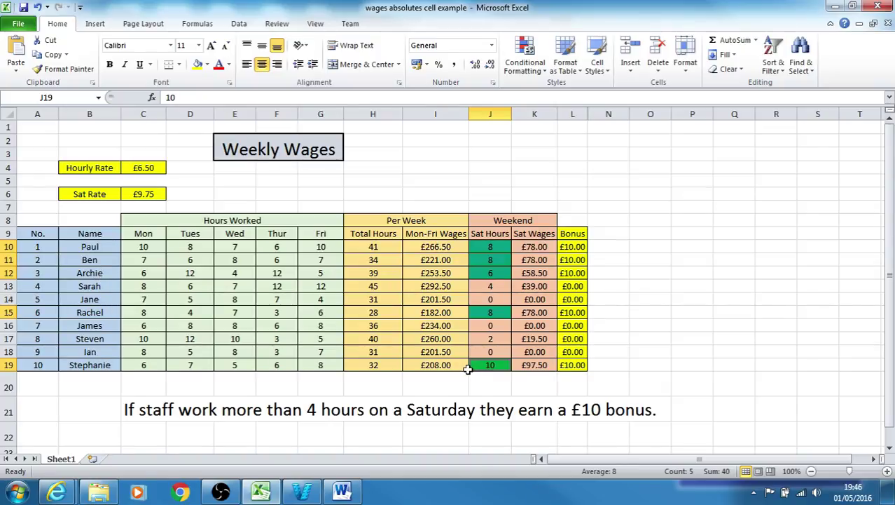
click(490, 115)
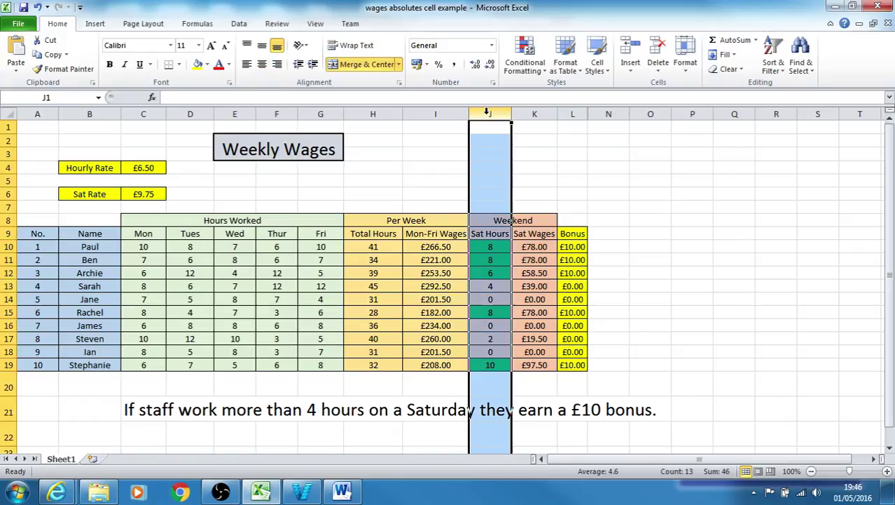
click(659, 233)
drag(499, 245, 499, 272)
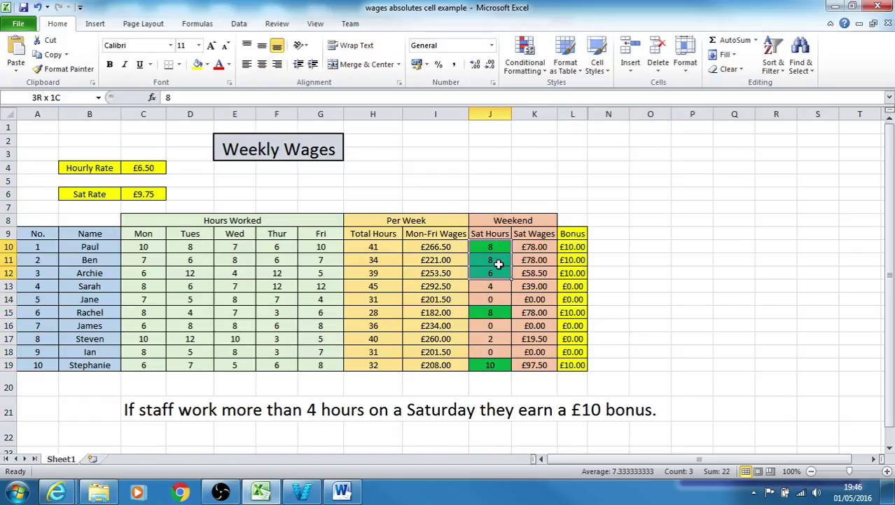
click(499, 315)
click(498, 367)
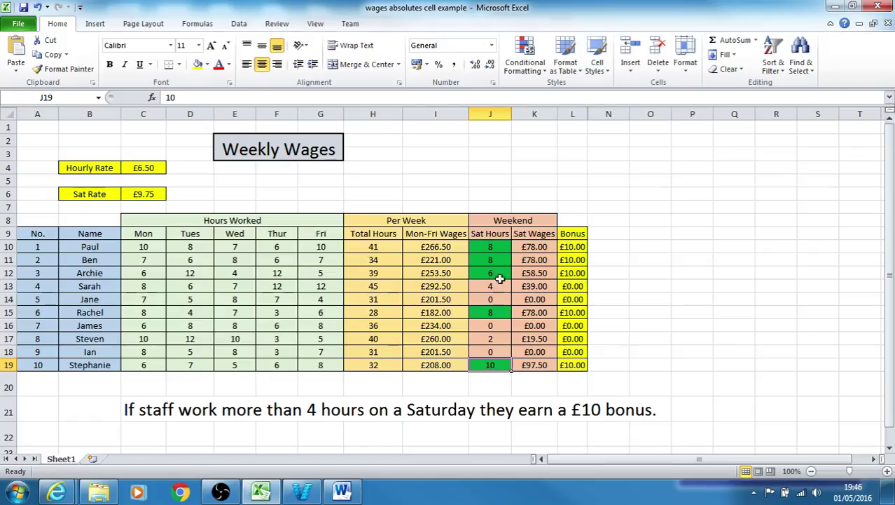
click(500, 251)
drag(500, 251, 493, 272)
ctrl+click(500, 314)
click(501, 370)
ctrl+click(496, 313)
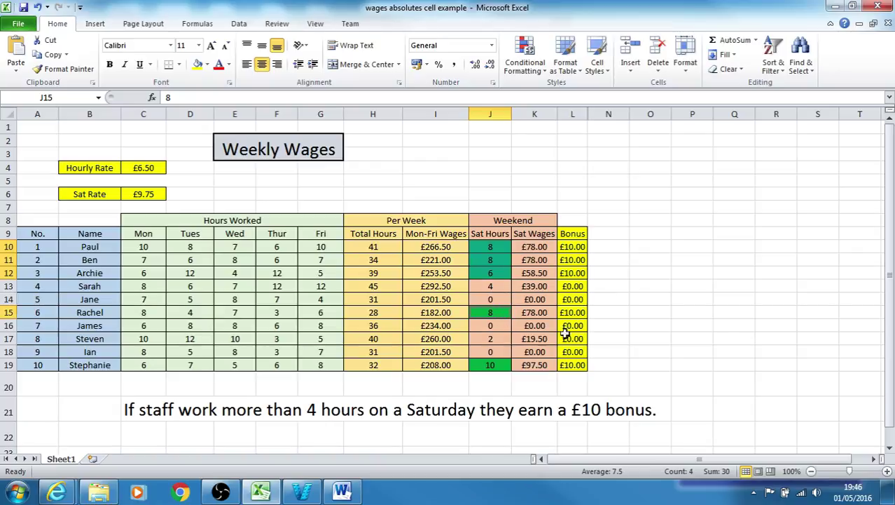
click(650, 260)
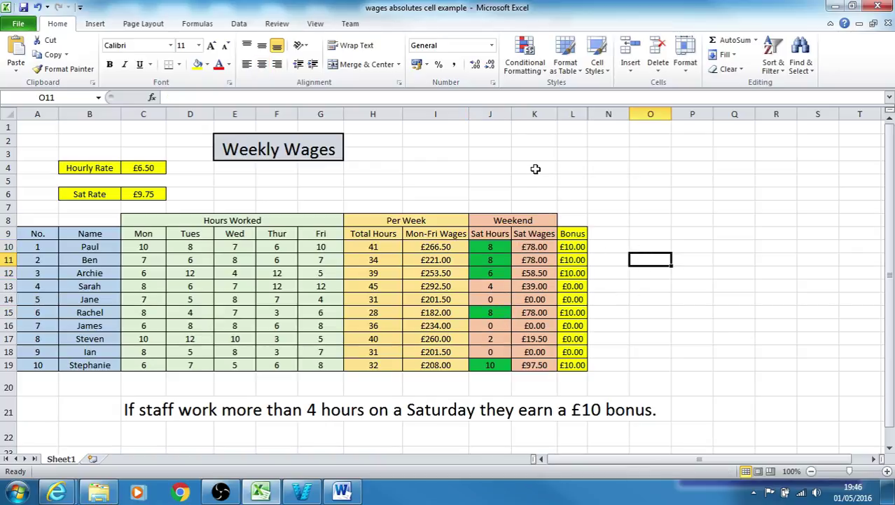
Inspect the Sat Wages formula in K10 and the Sat Rate cell C6 that it references.
click(537, 115)
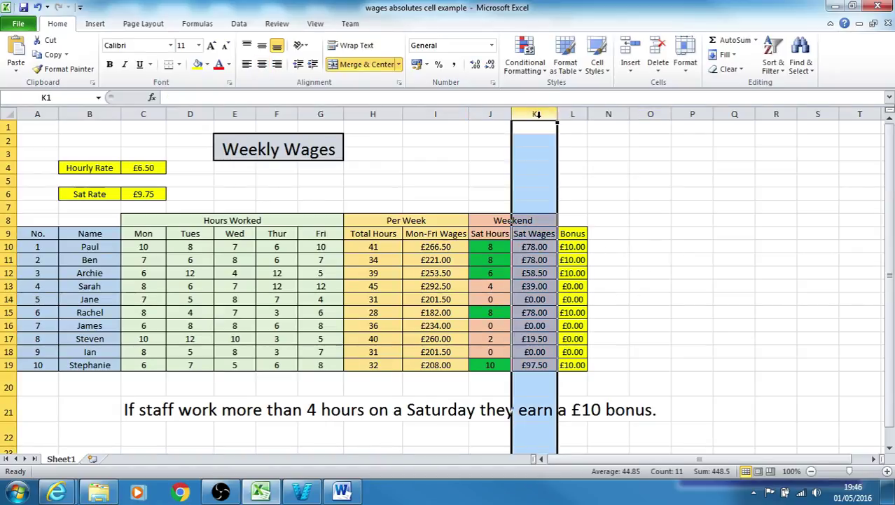
click(537, 246)
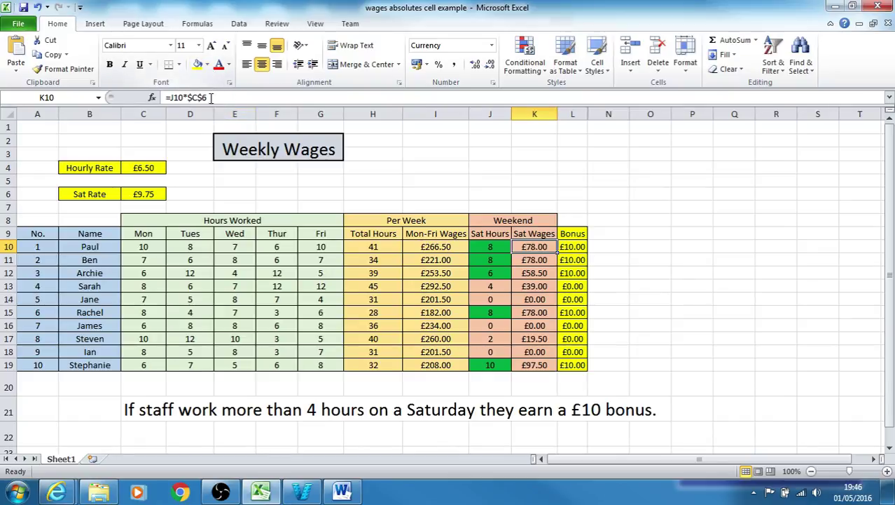
click(146, 196)
double_click(533, 246)
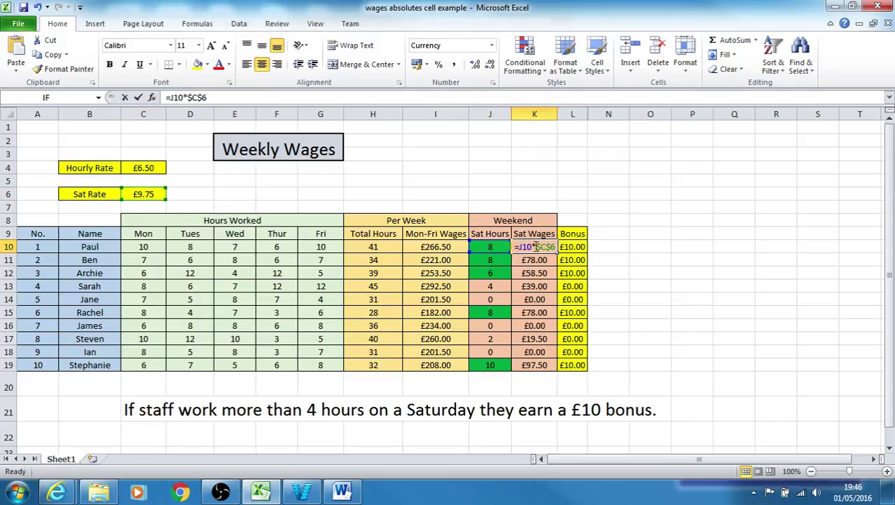
key(Return)
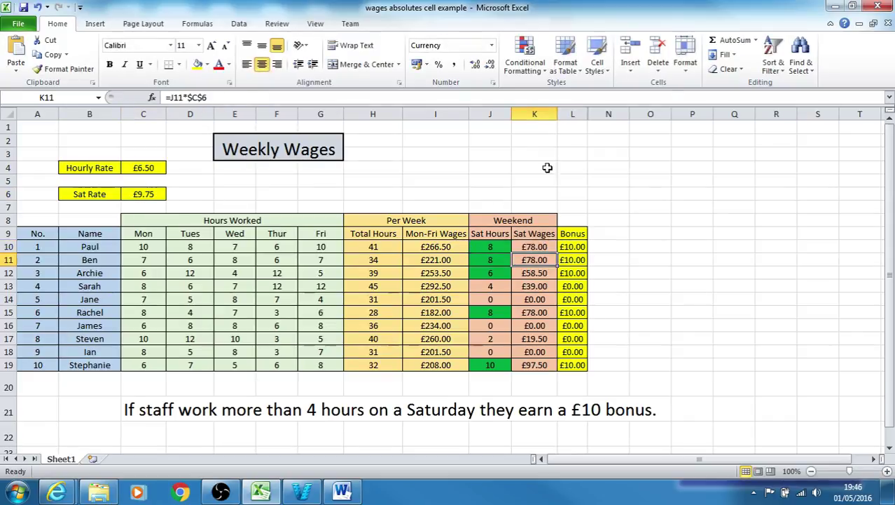
Examine the Bonus column and the formula behind its values in L10:L19.
click(573, 114)
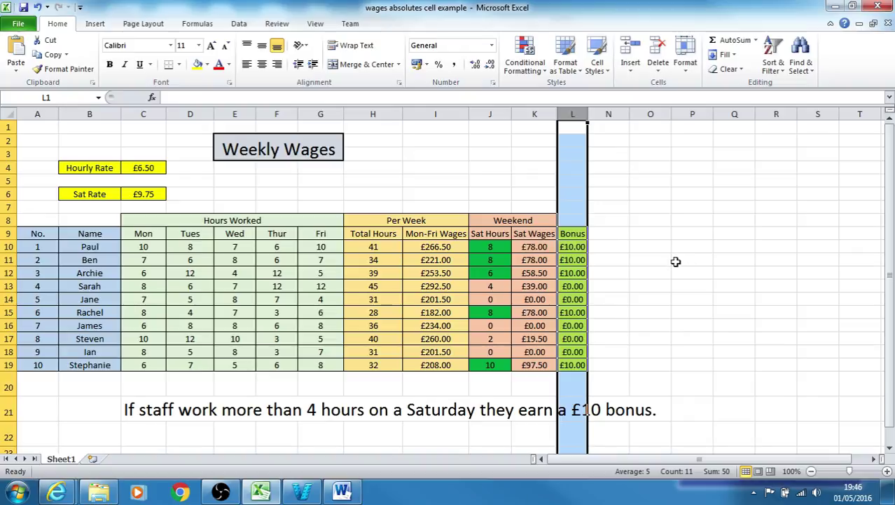
click(658, 326)
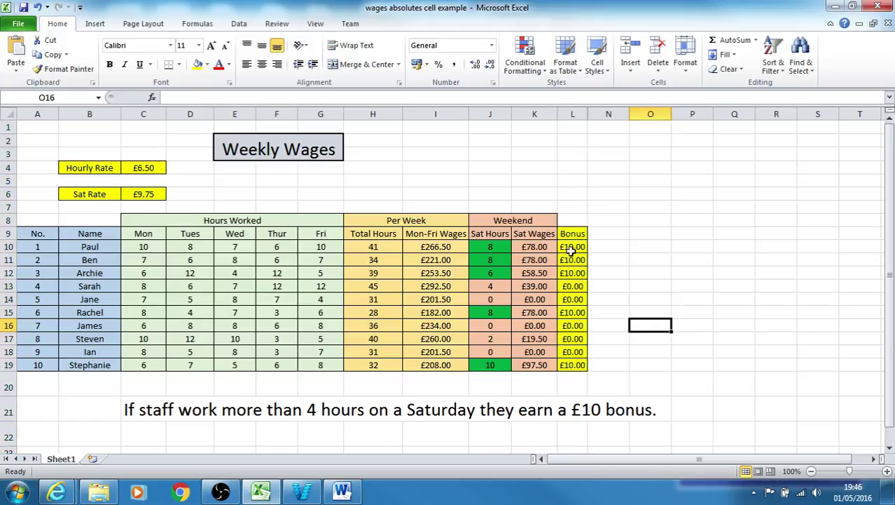
drag(571, 245, 573, 365)
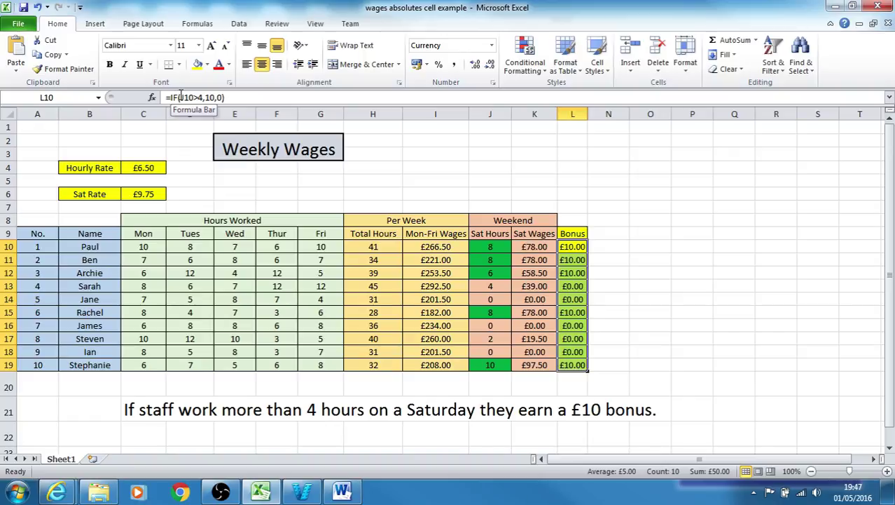
Clear the contents of the Bonus cells L10:L19.
click(687, 245)
drag(574, 248, 580, 366)
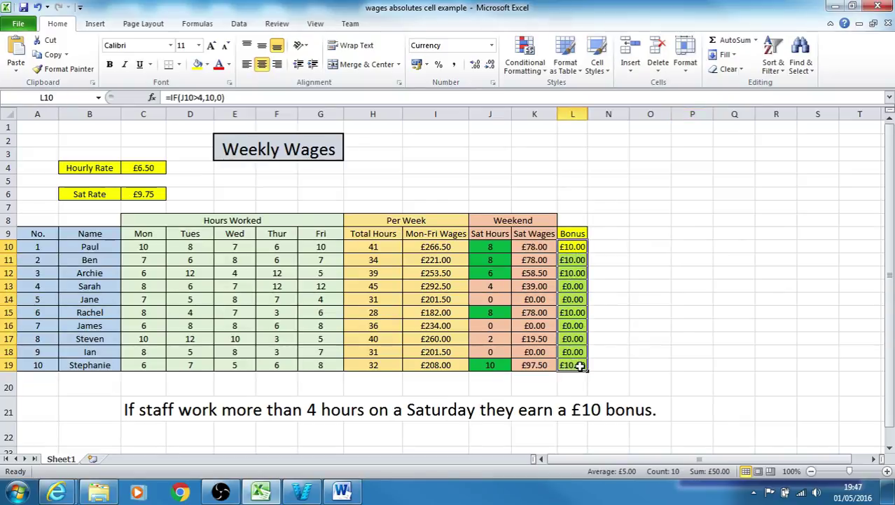
key(Delete)
click(616, 168)
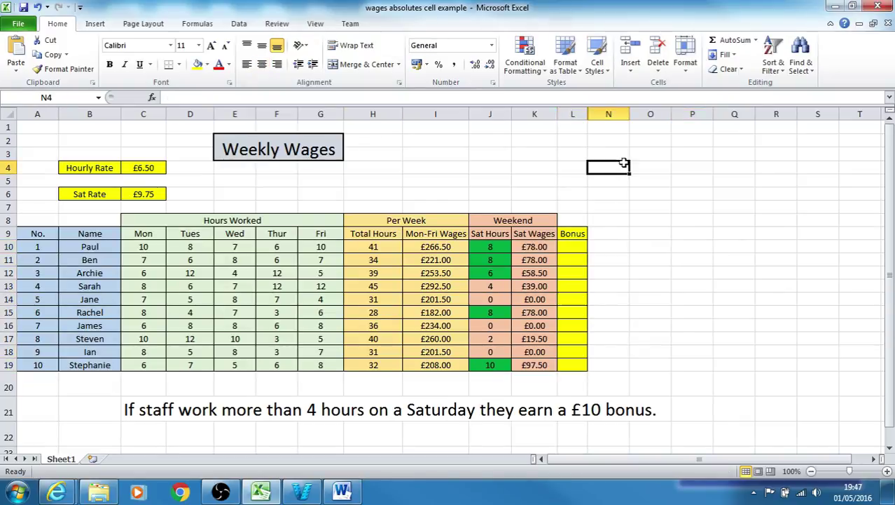
Start inserting a function in the first Bonus cell L10, browse the most recently used functions and select IF.
click(579, 246)
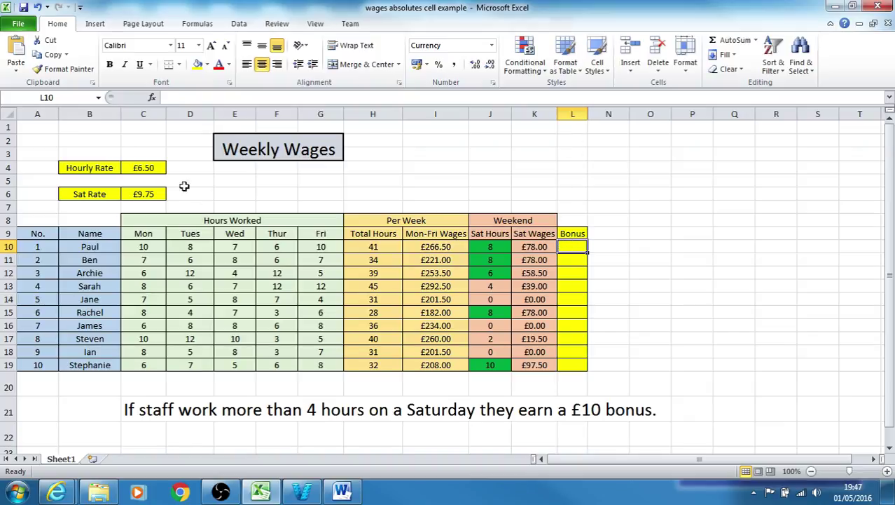
click(153, 98)
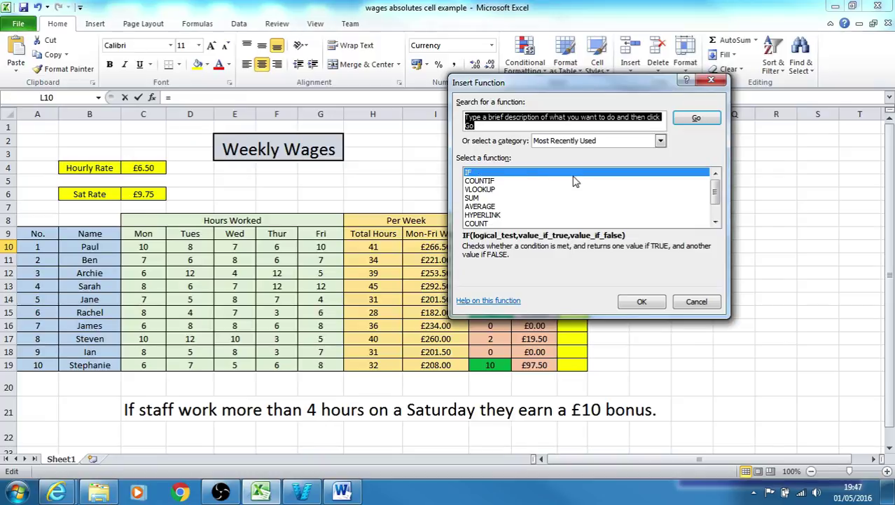
click(522, 181)
click(522, 189)
click(512, 207)
click(497, 198)
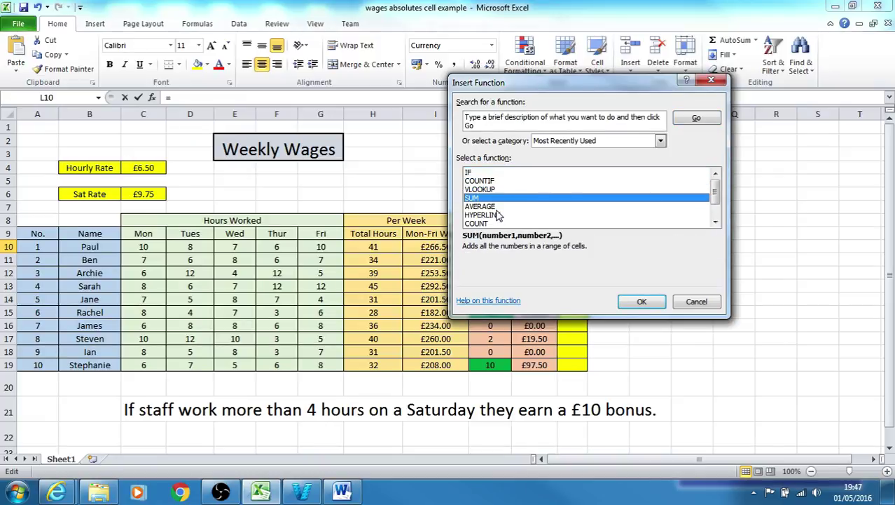
click(497, 206)
click(498, 215)
click(521, 224)
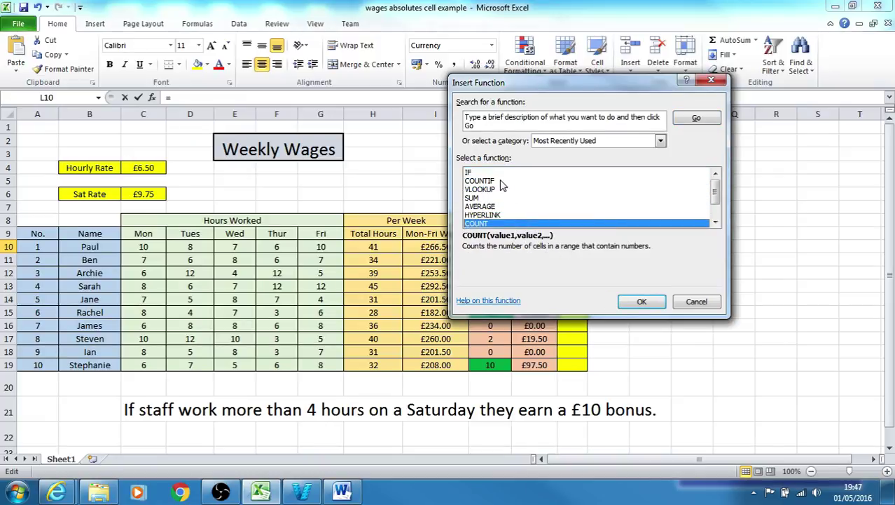
click(496, 173)
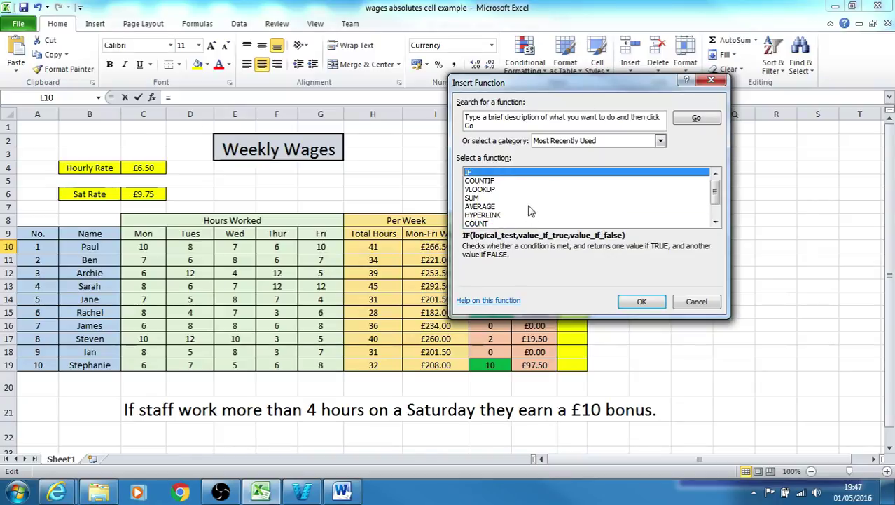
Switch the function category to All and locate the IF function in the full list.
click(661, 142)
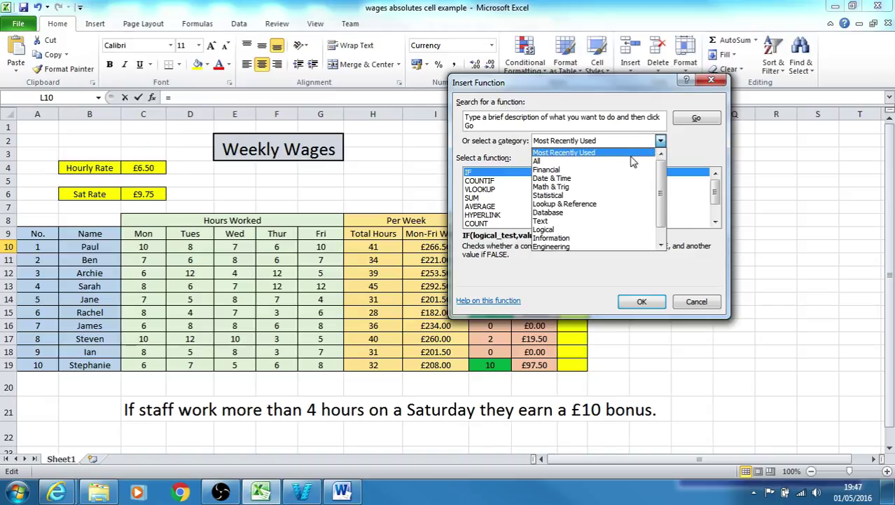
click(598, 161)
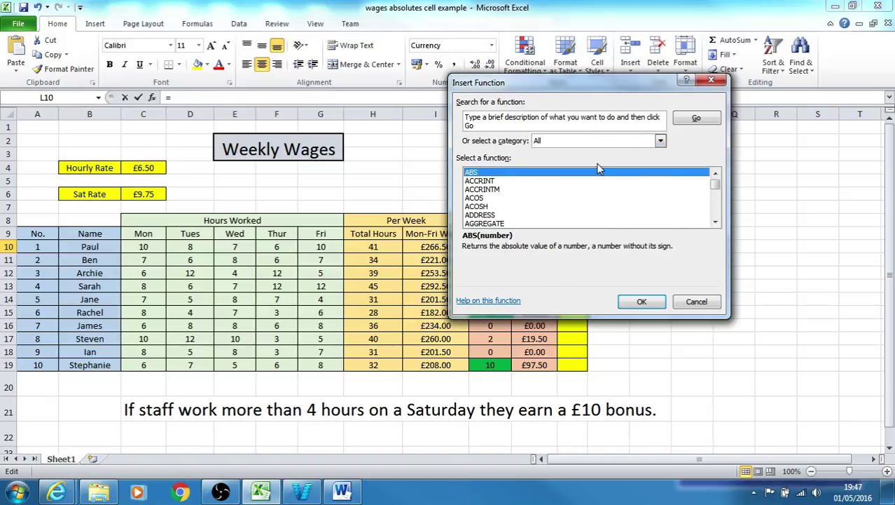
click(550, 206)
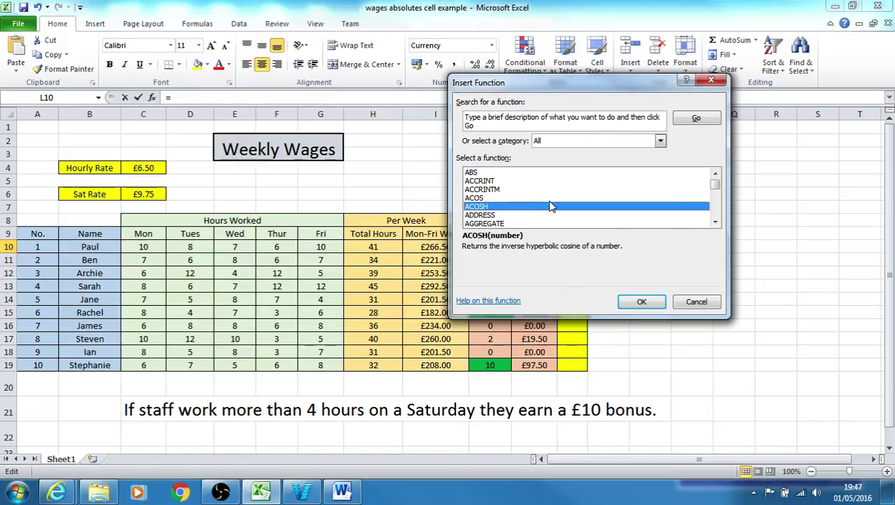
key(i)
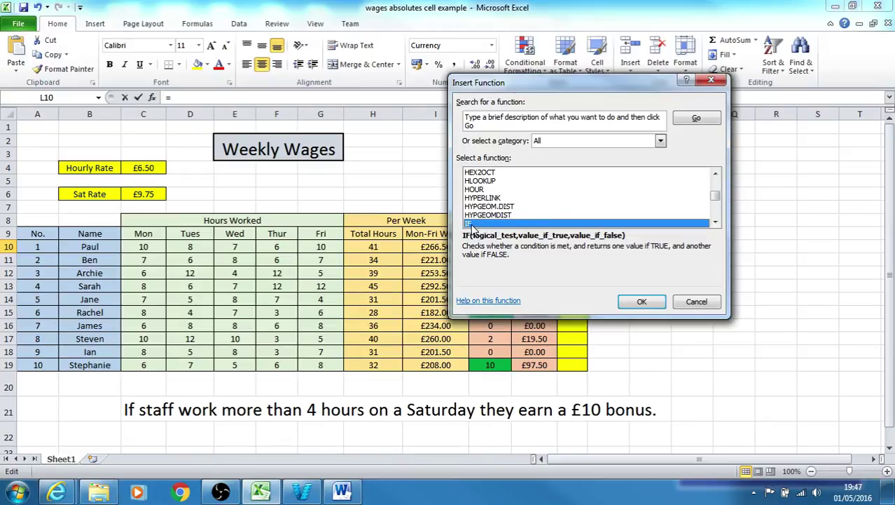
click(715, 222)
click(715, 221)
click(715, 222)
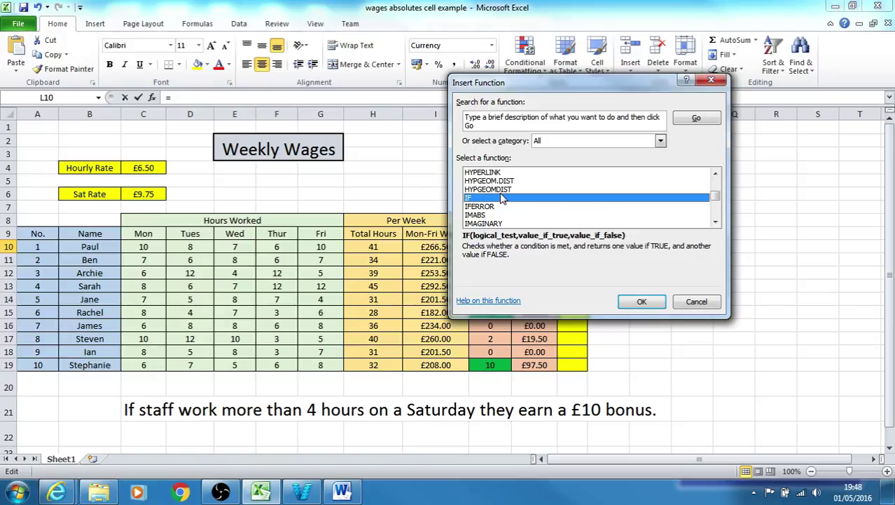
Insert the IF function in L10 and set its logical test to J10>4, using the first staff member's Saturday hours.
click(640, 303)
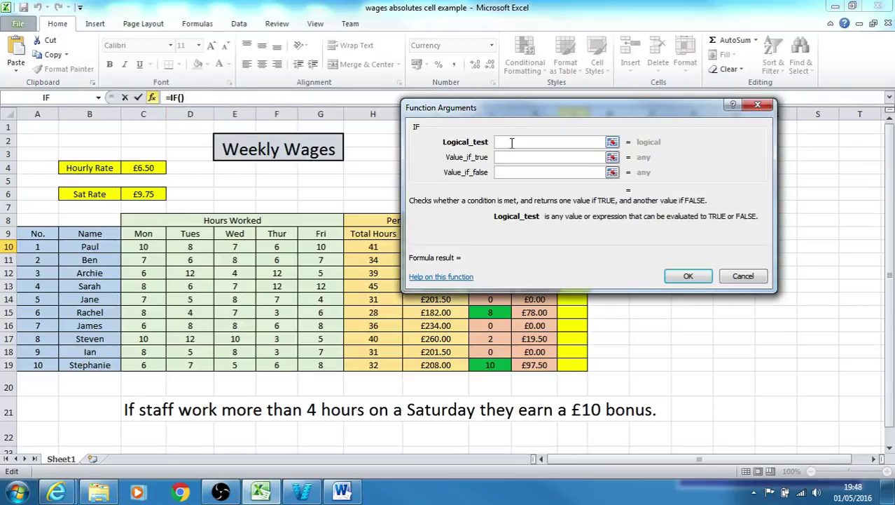
drag(564, 125, 253, 144)
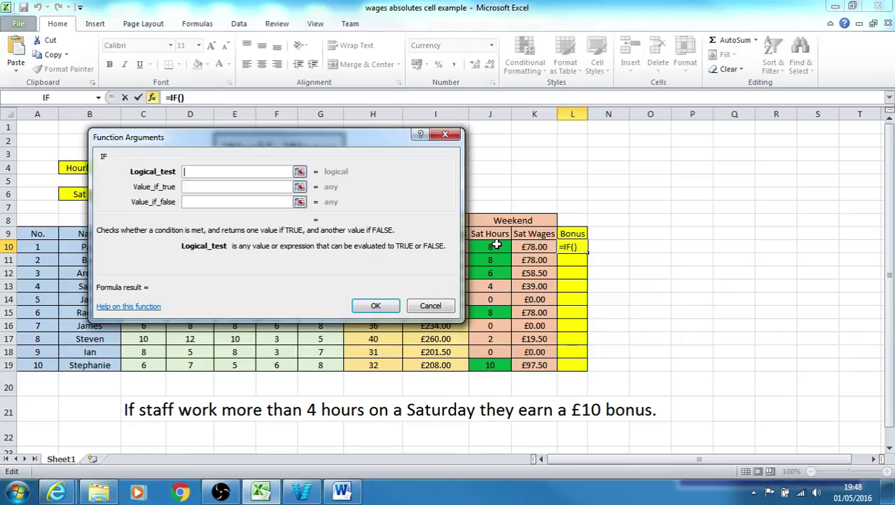
click(495, 246)
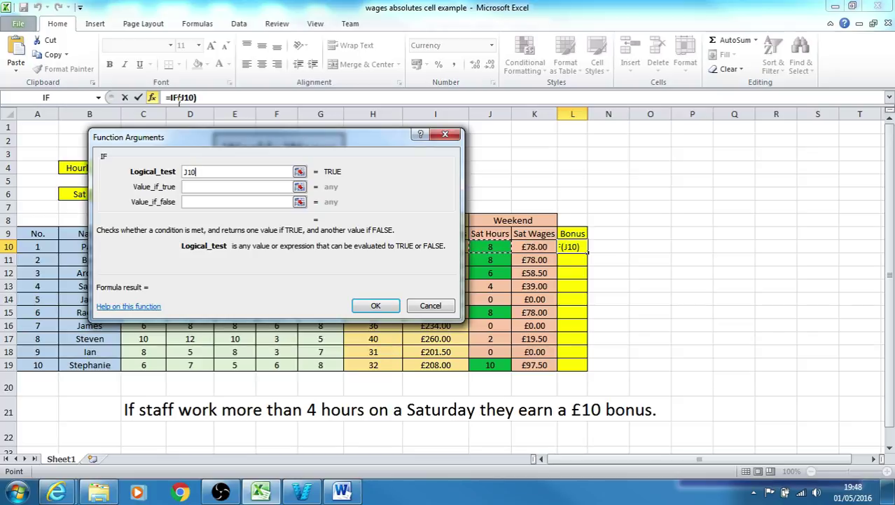
text(>)
text(>>>>>)
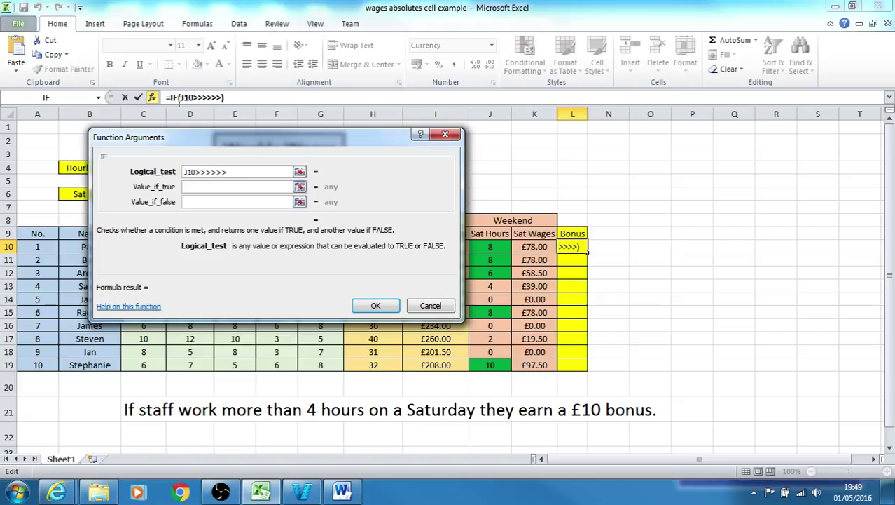
text(>)
key(BackSpace)
key(BackSpace)
key(BackSpace)
key(BackSpace)
key(BackSpace)
key(BackSpace)
text(4)
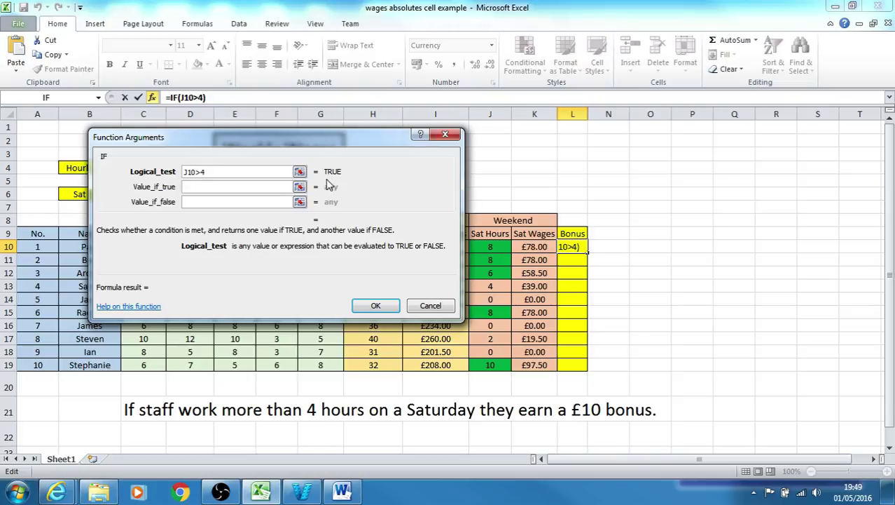
Set the IF function's value if true to 10 and value if false to 0, and complete the formula.
click(208, 187)
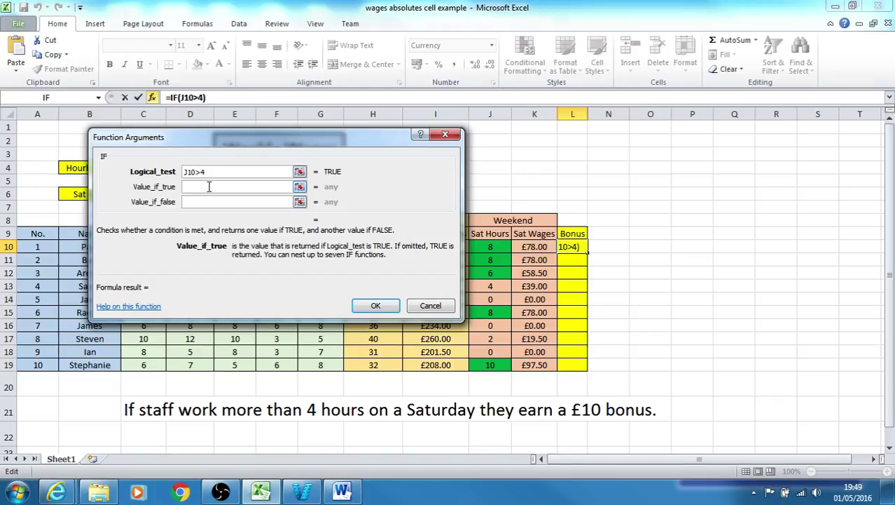
text(10)
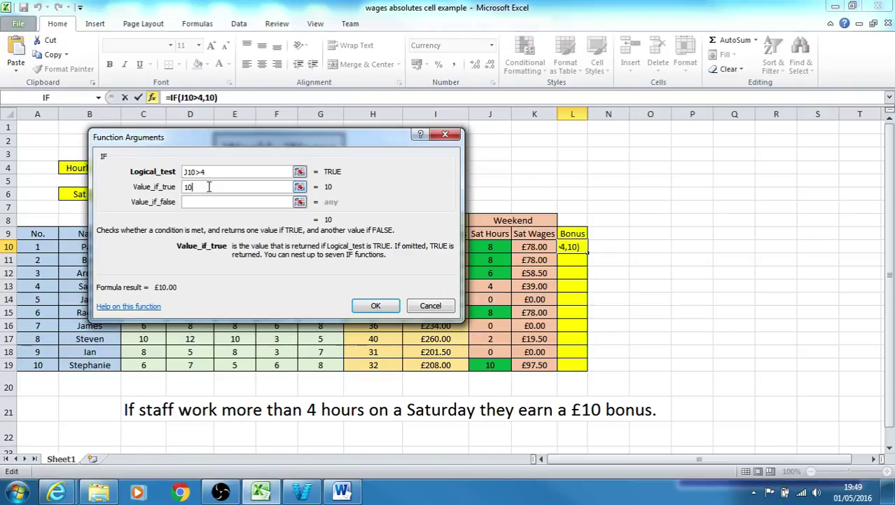
click(189, 202)
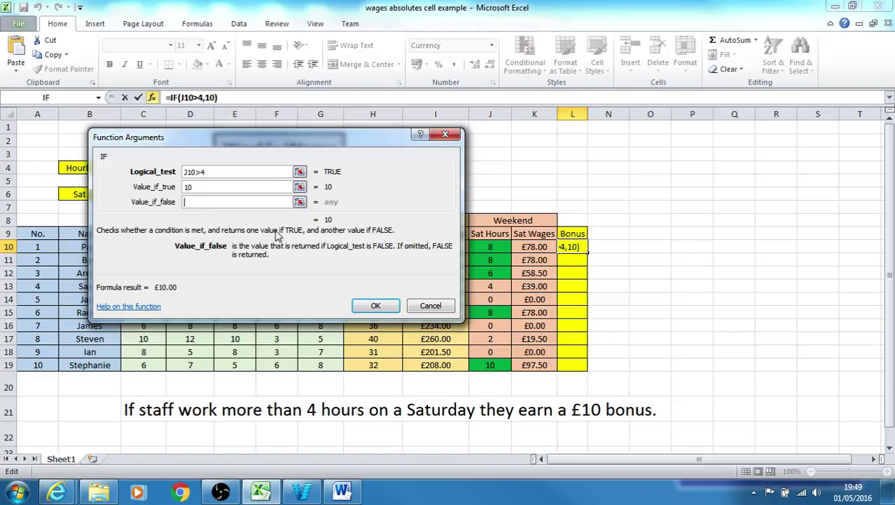
text(0)
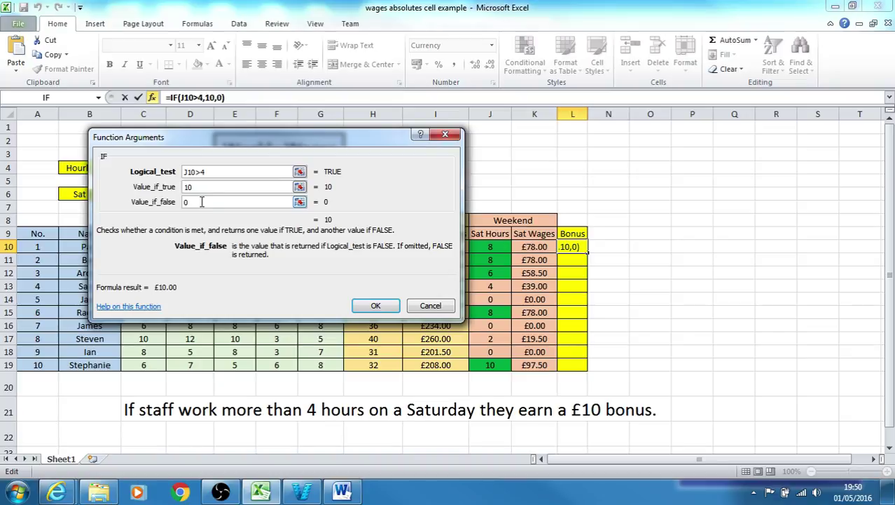
click(375, 308)
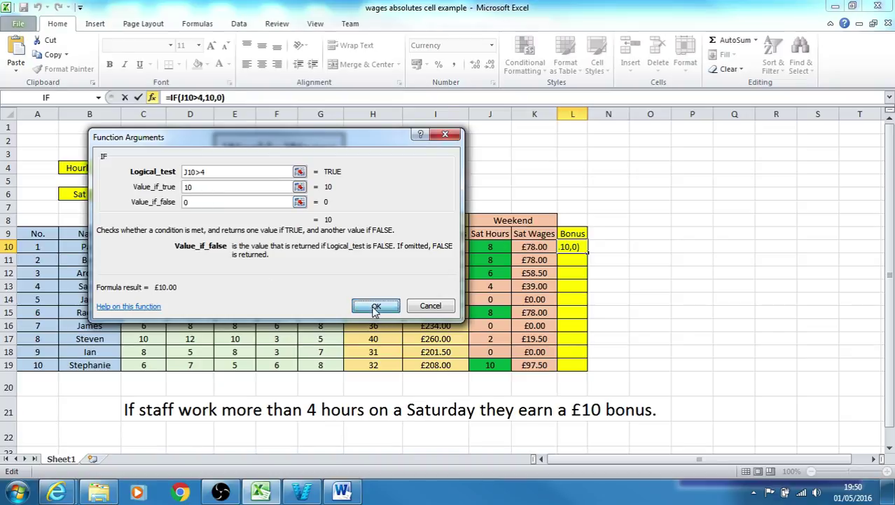
Copy the bonus formula from L10 down through L19.
click(580, 114)
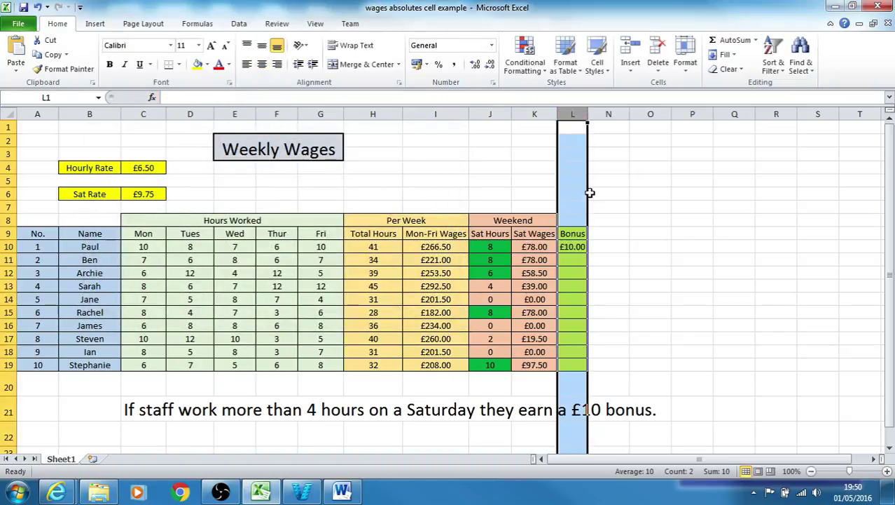
click(573, 248)
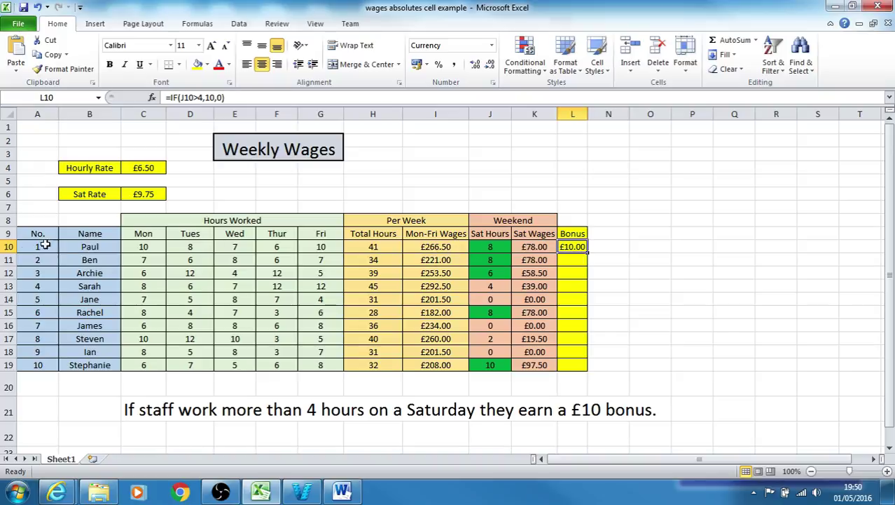
click(7, 247)
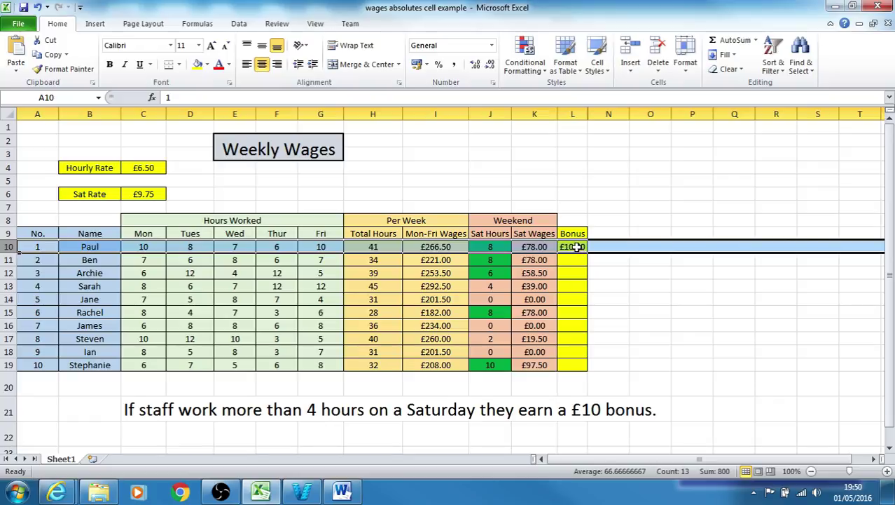
click(579, 249)
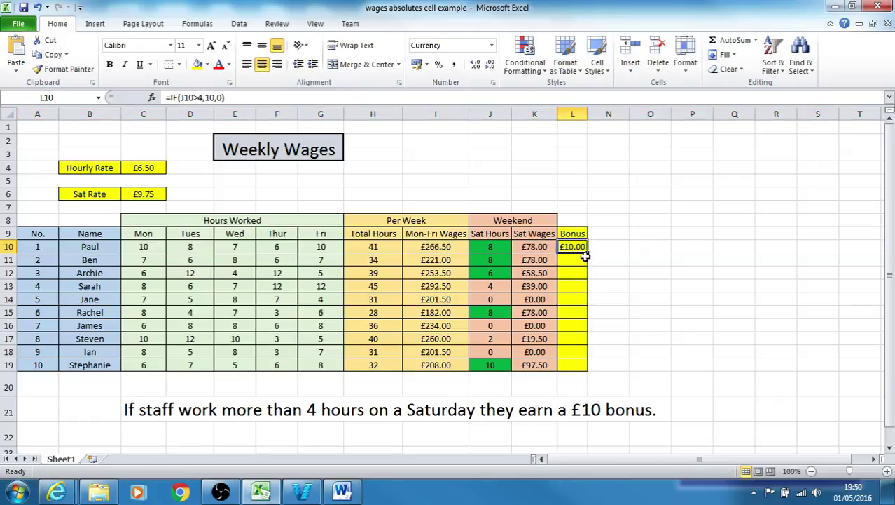
drag(589, 251, 583, 371)
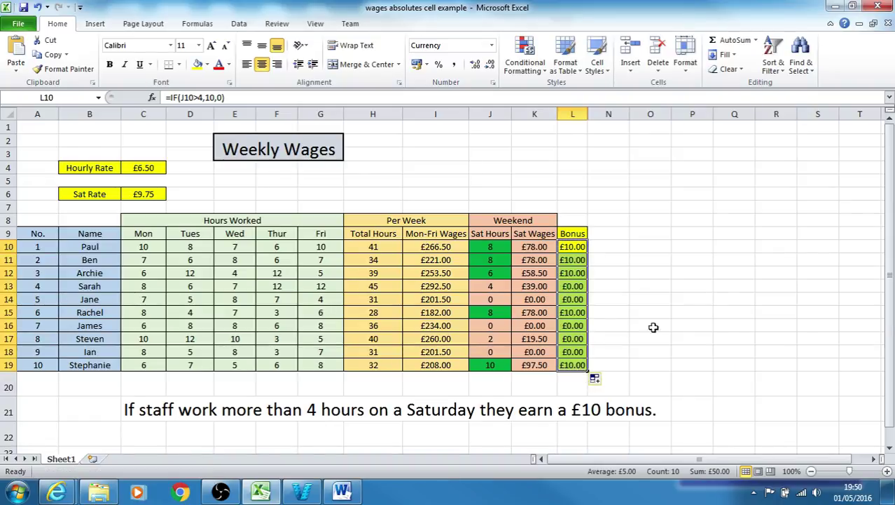
click(637, 284)
click(573, 247)
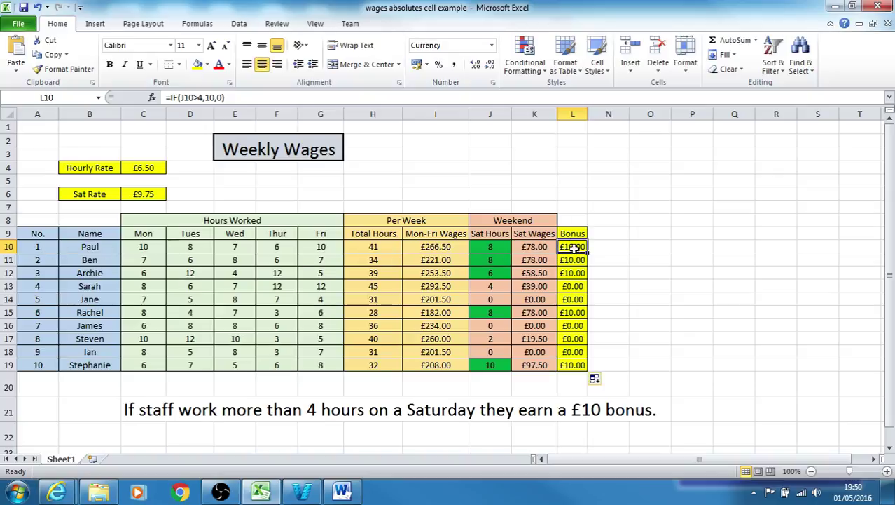
drag(587, 251, 585, 352)
click(580, 313)
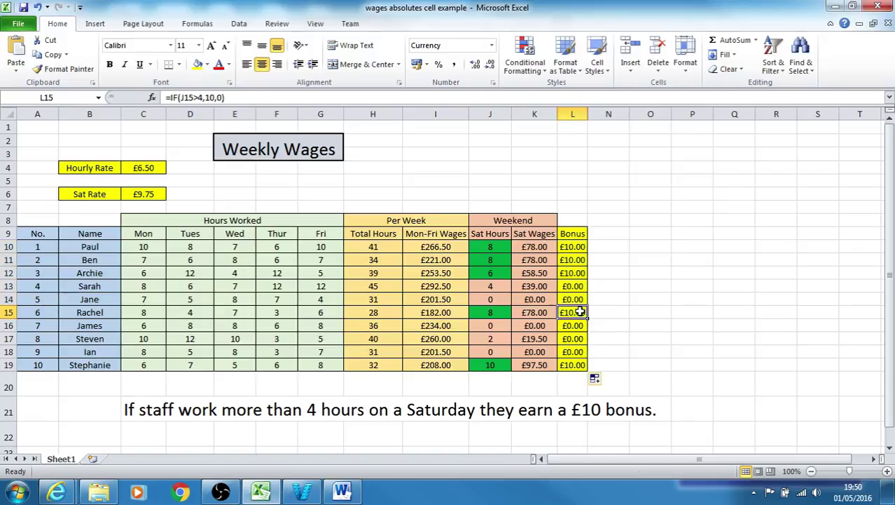
click(580, 248)
click(582, 259)
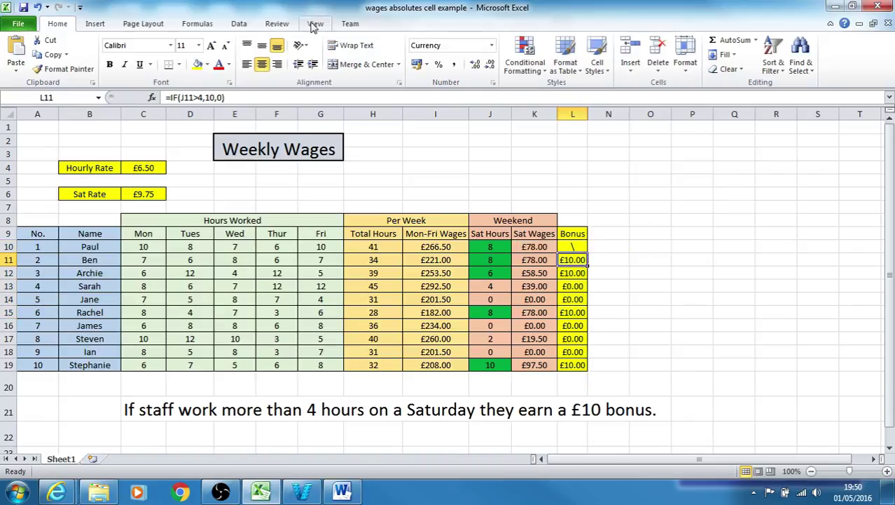
click(37, 7)
click(653, 274)
Fill the £10.00 bonus cells L10, L11, L12, L15 and L19 with the standard green colour.
click(569, 247)
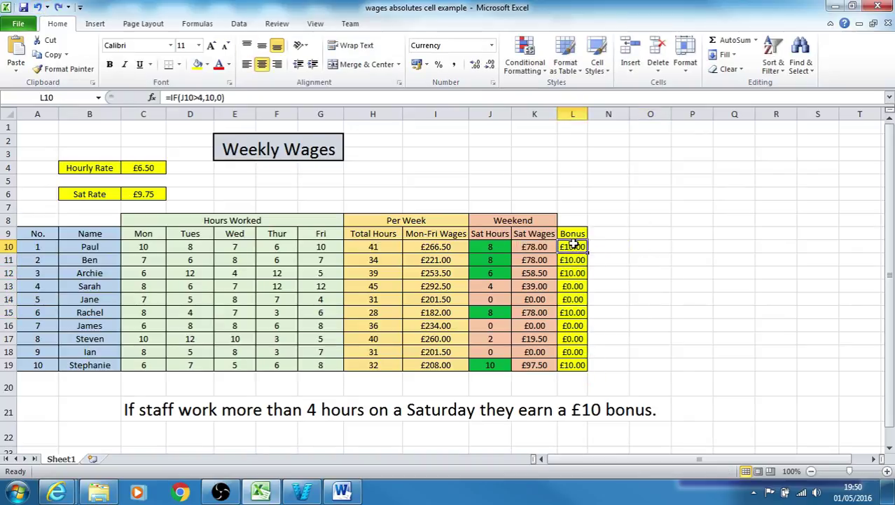
ctrl+click(580, 264)
ctrl+click(579, 273)
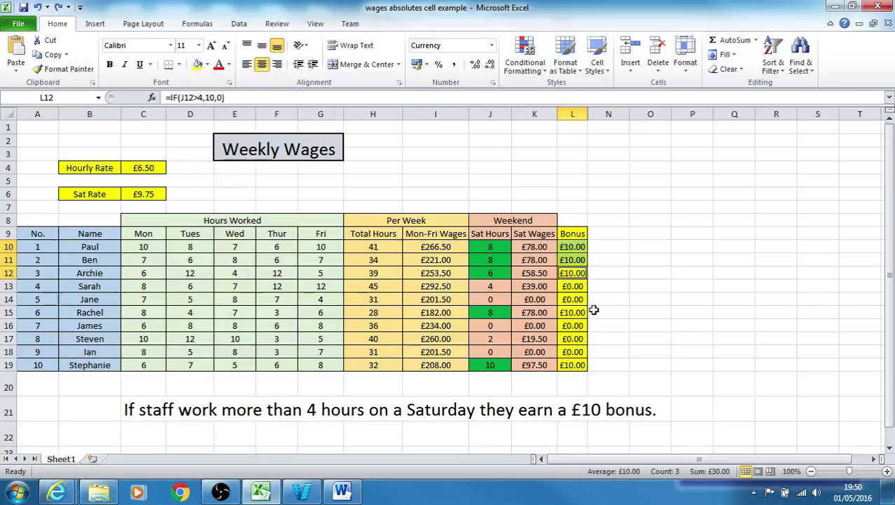
ctrl+click(582, 313)
ctrl+click(576, 364)
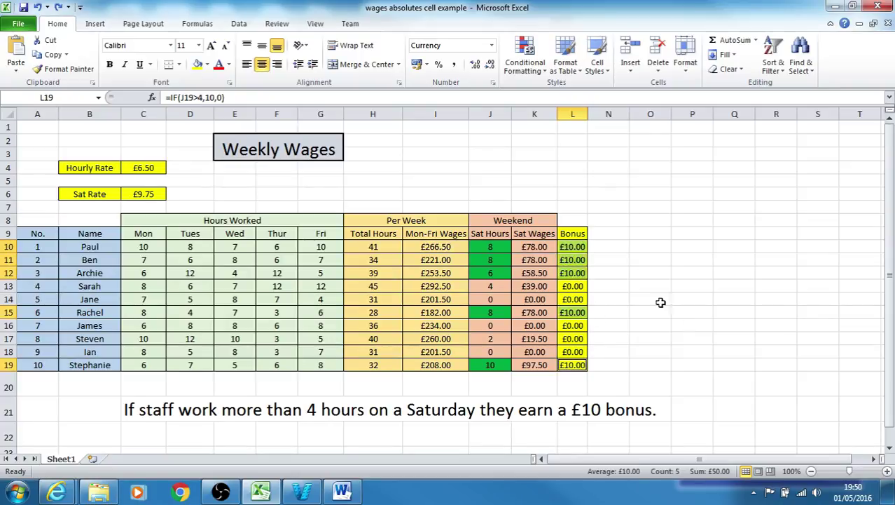
click(207, 65)
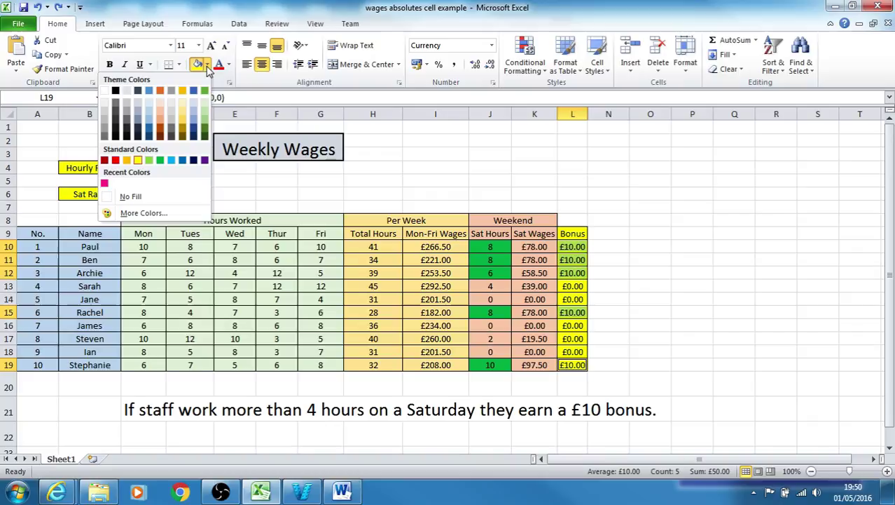
click(162, 163)
click(719, 217)
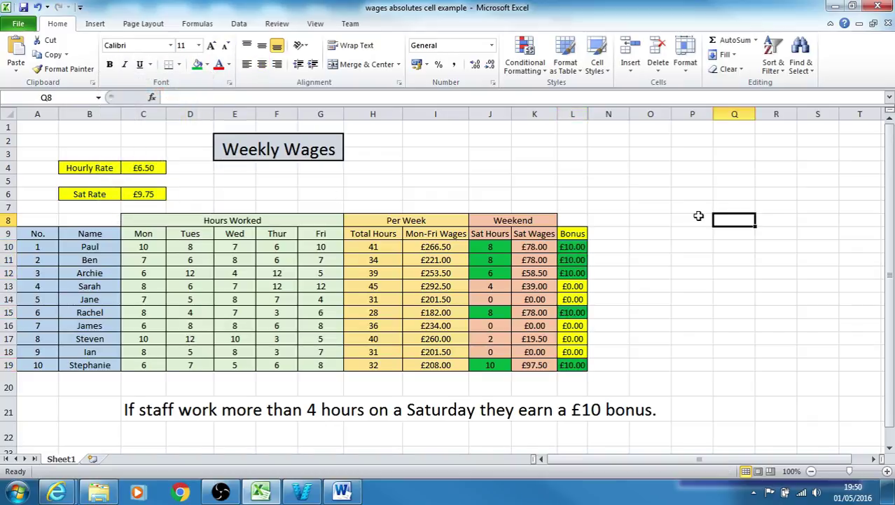
Review the pay columns and compare the green Saturday hours cells with the Bonus column.
click(384, 248)
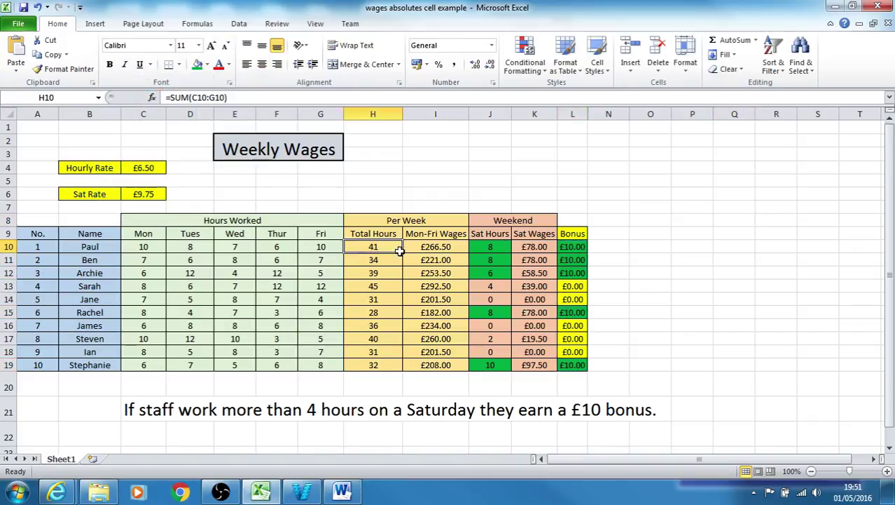
drag(388, 249, 573, 271)
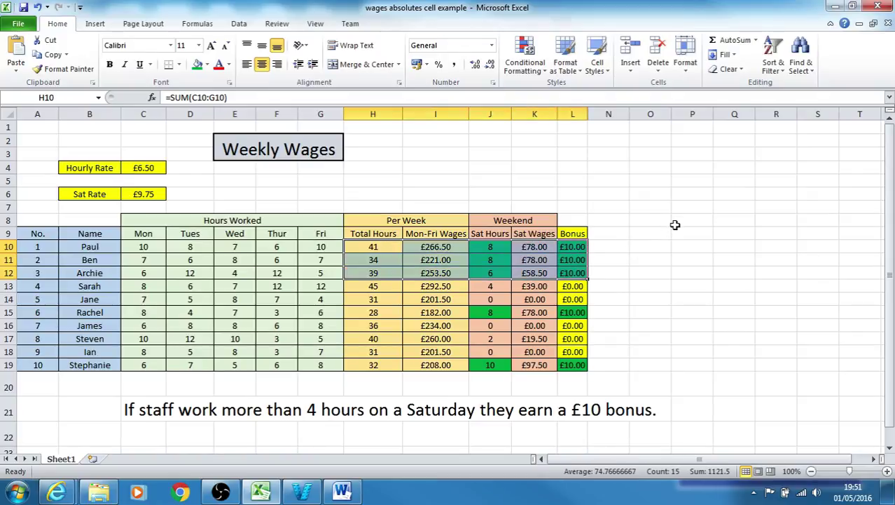
click(664, 170)
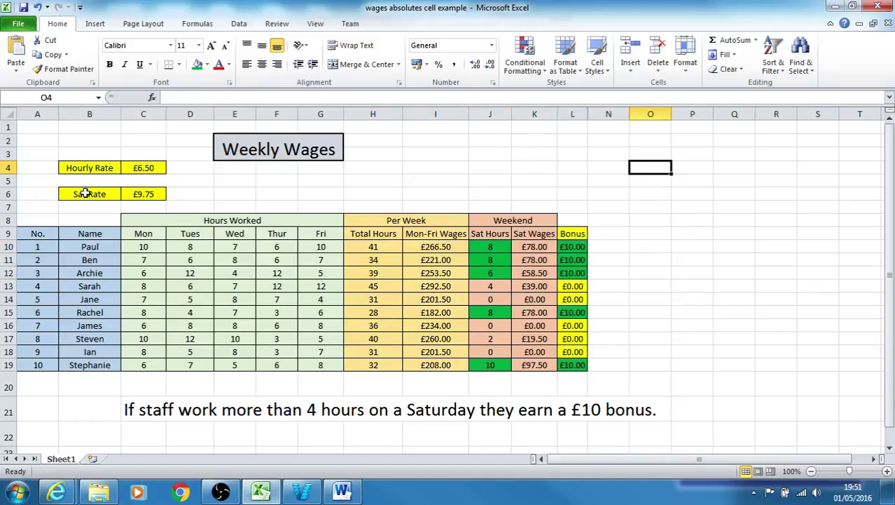
click(486, 112)
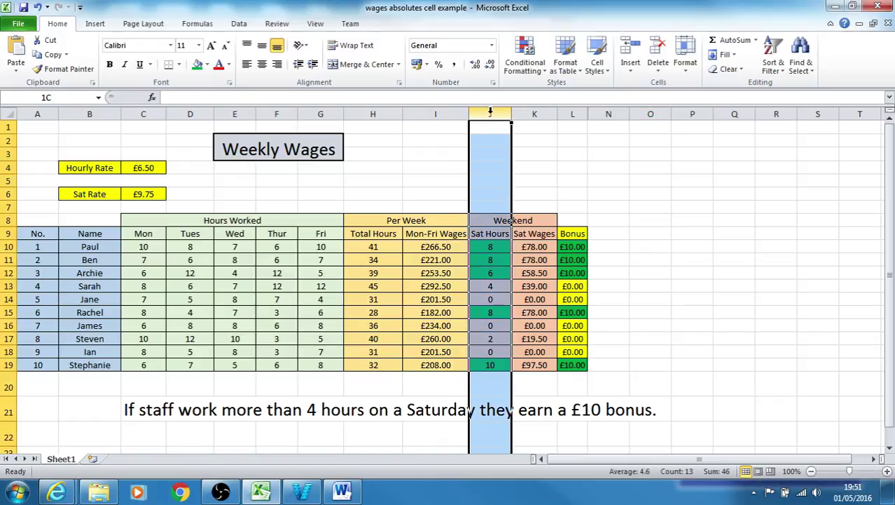
drag(490, 112, 579, 116)
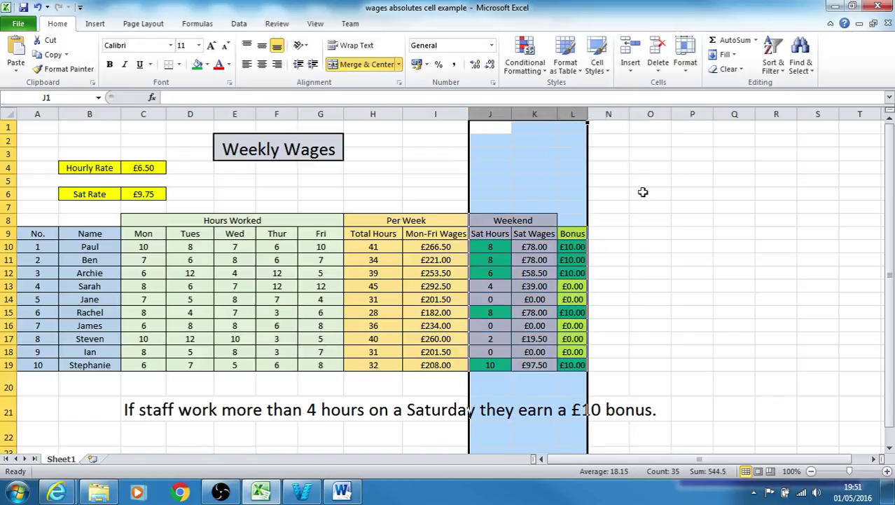
click(647, 203)
click(489, 113)
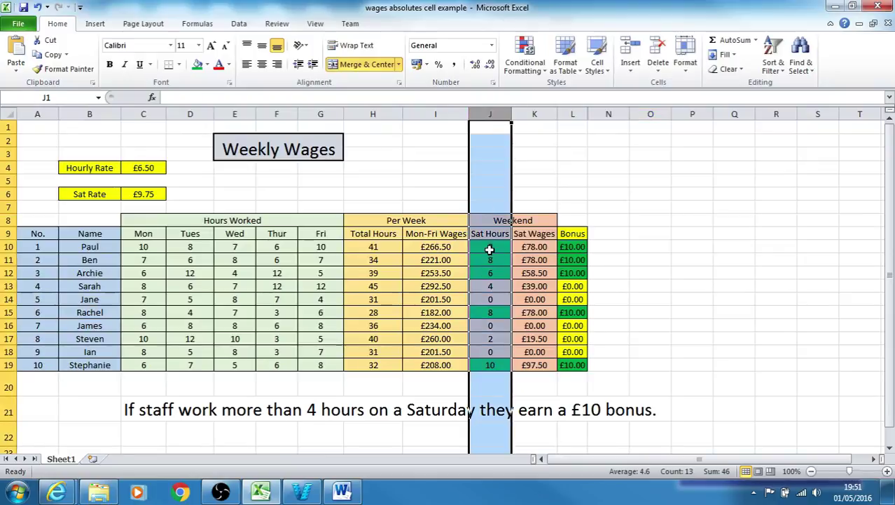
drag(490, 250, 490, 273)
click(489, 314)
click(501, 367)
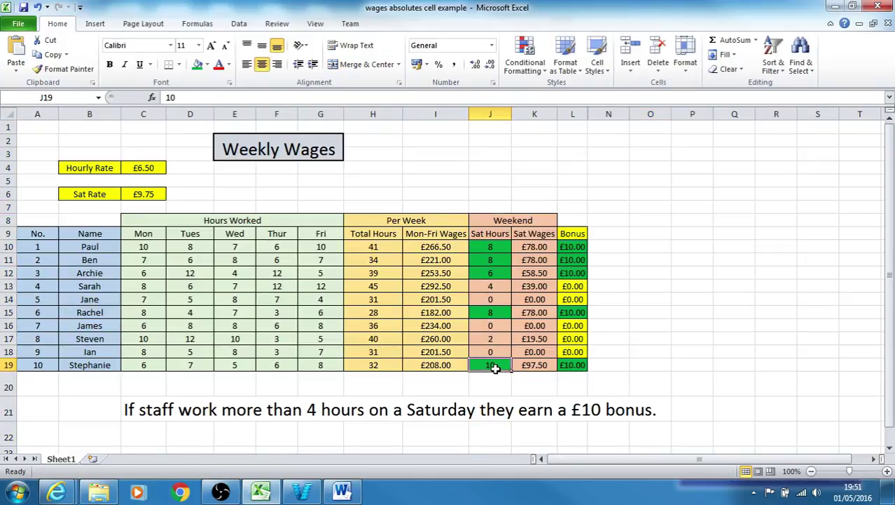
Examine the Saturday wages formulas in K10:K15 and the cells referenced by the formula in K10.
click(541, 251)
click(541, 260)
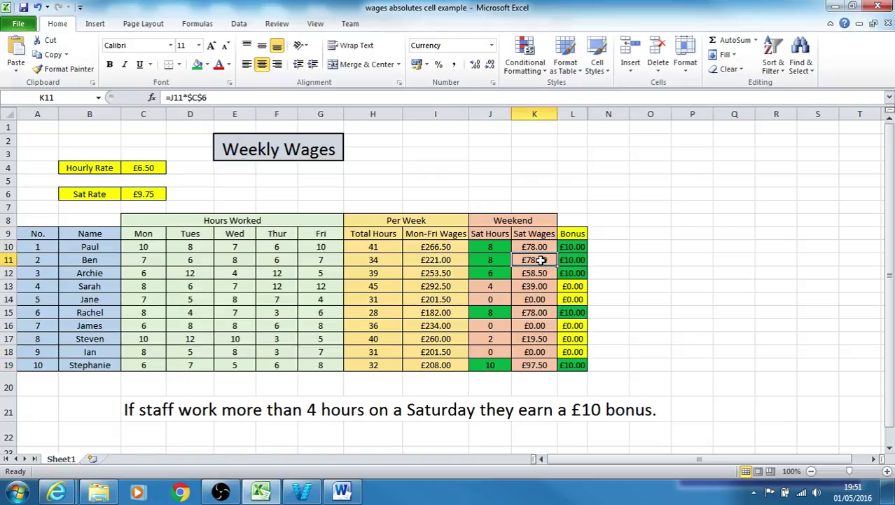
click(541, 272)
click(542, 286)
click(544, 299)
click(547, 311)
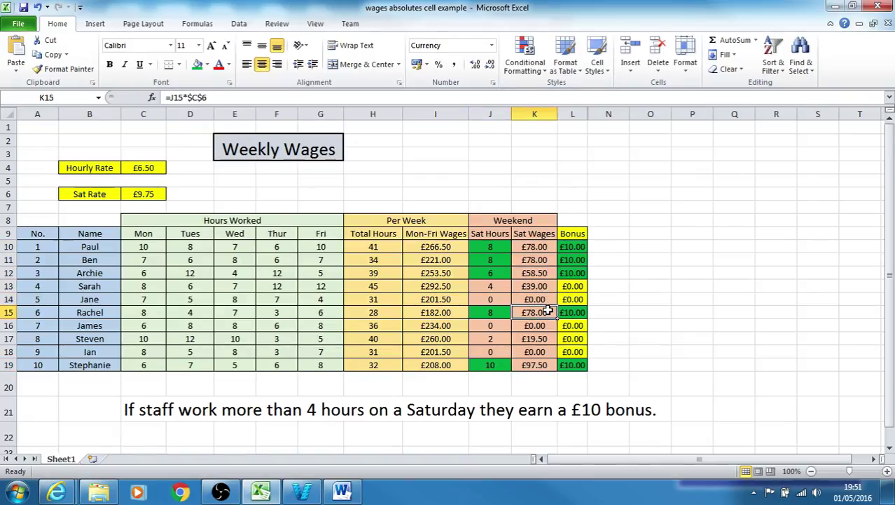
click(539, 235)
double_click(541, 247)
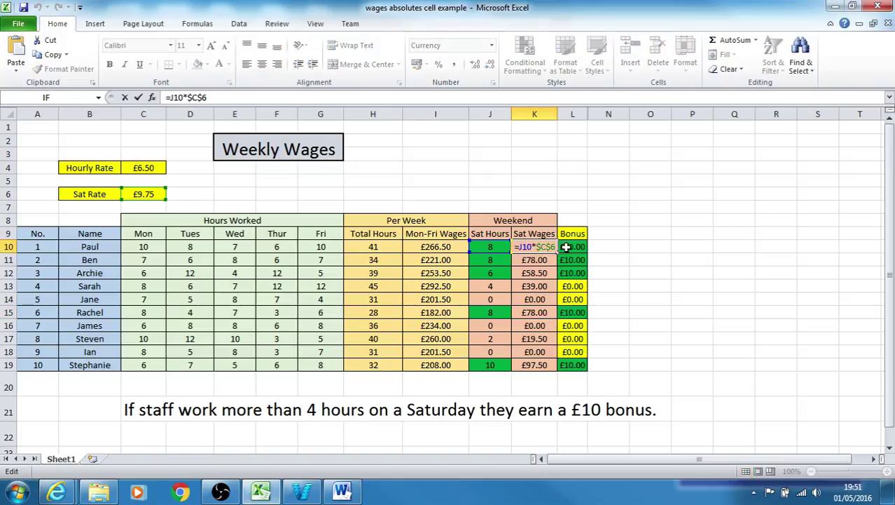
click(541, 247)
key(Return)
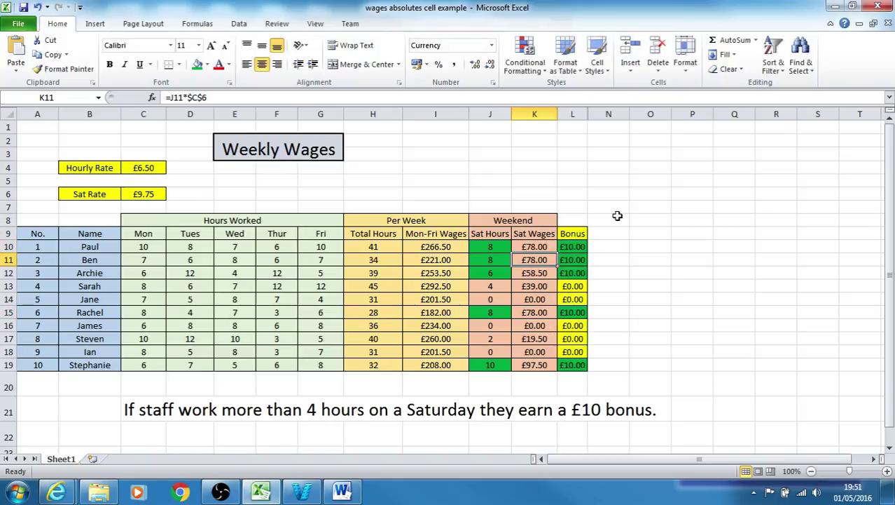
Review the IF formula in L10 and the bonus results in L10:L19.
click(573, 246)
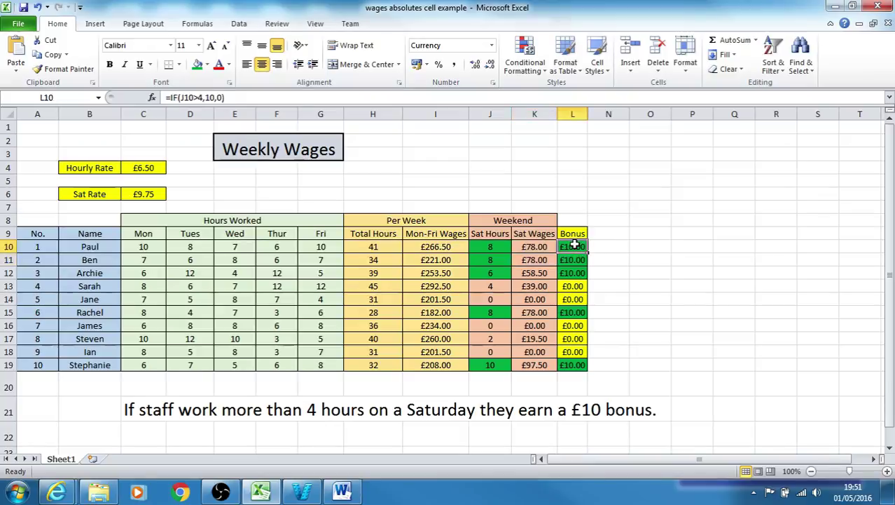
click(573, 114)
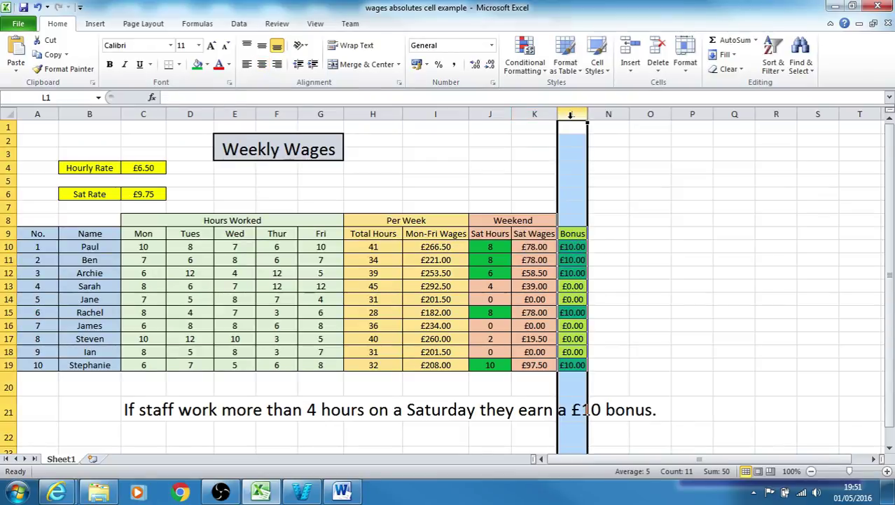
click(609, 168)
drag(573, 247, 577, 363)
click(645, 312)
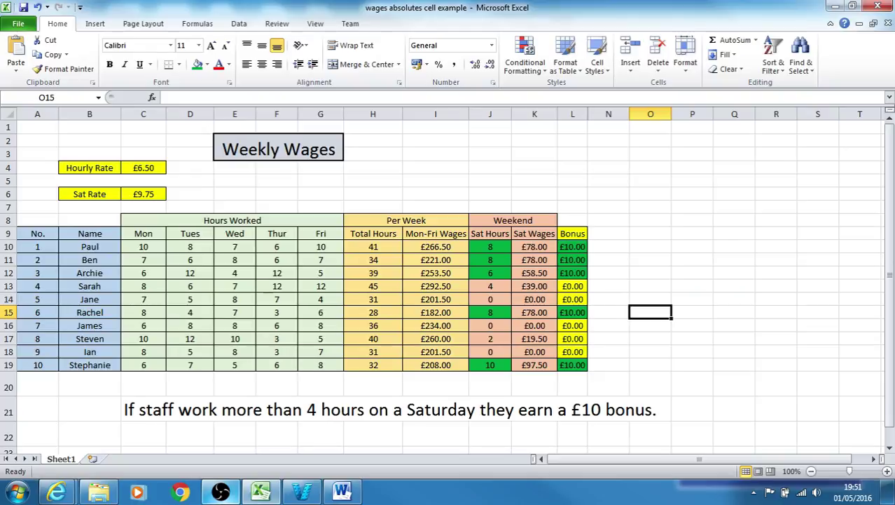
mouse_move(227, 494)
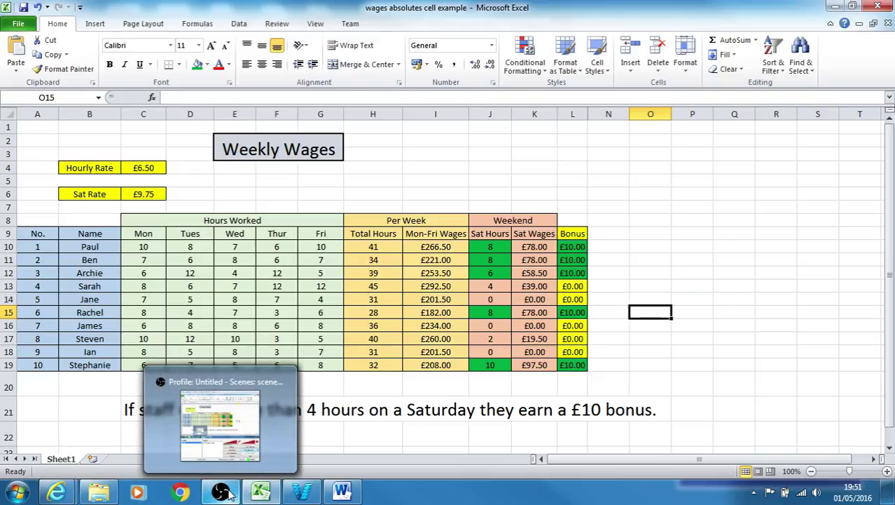
click(222, 493)
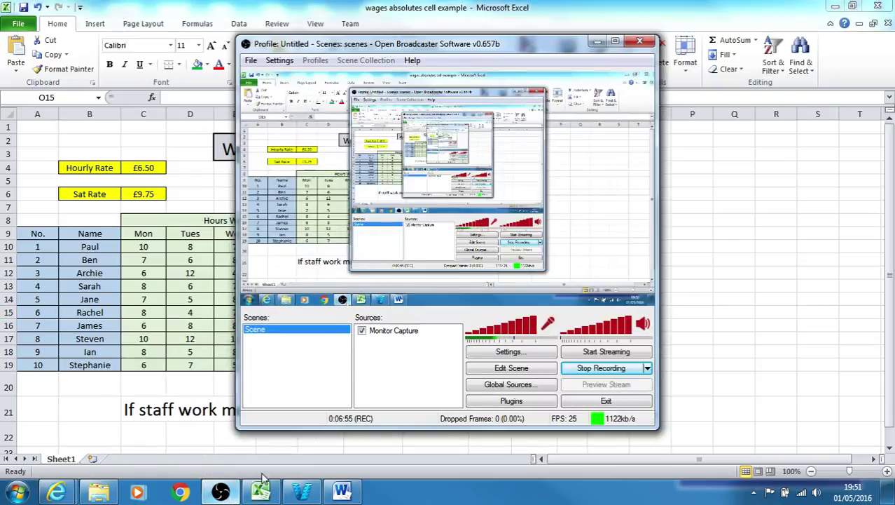